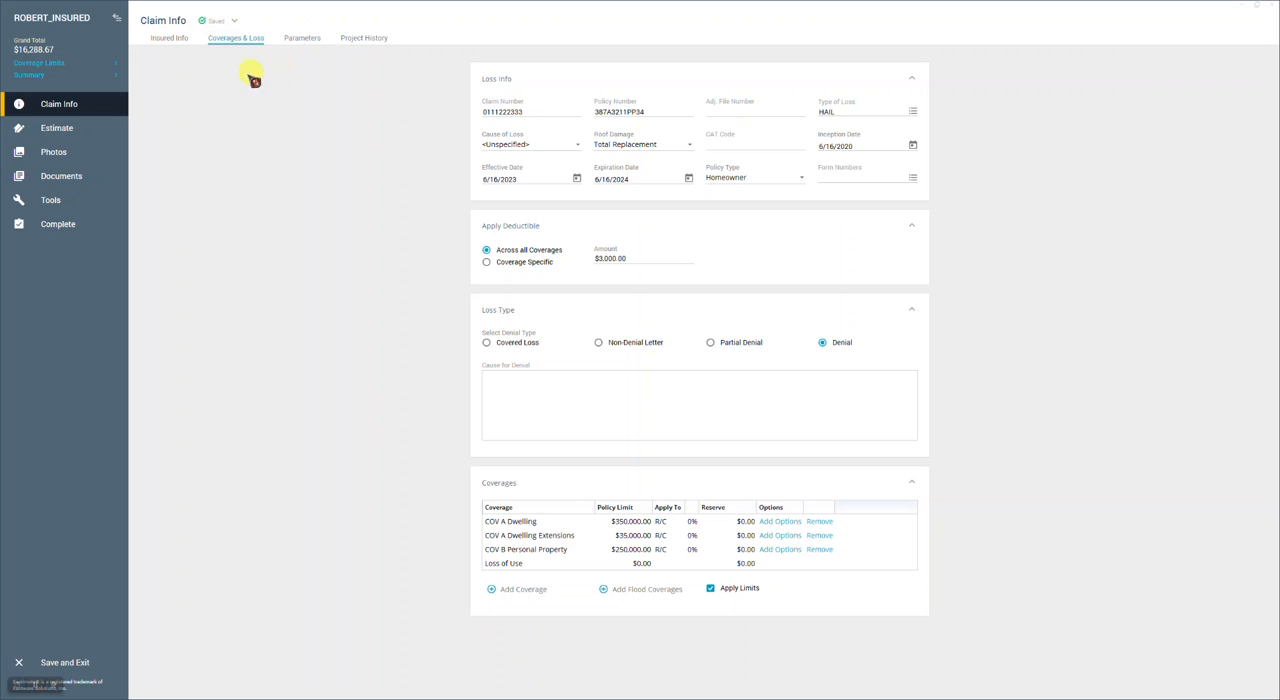
pyautogui.click(177, 42)
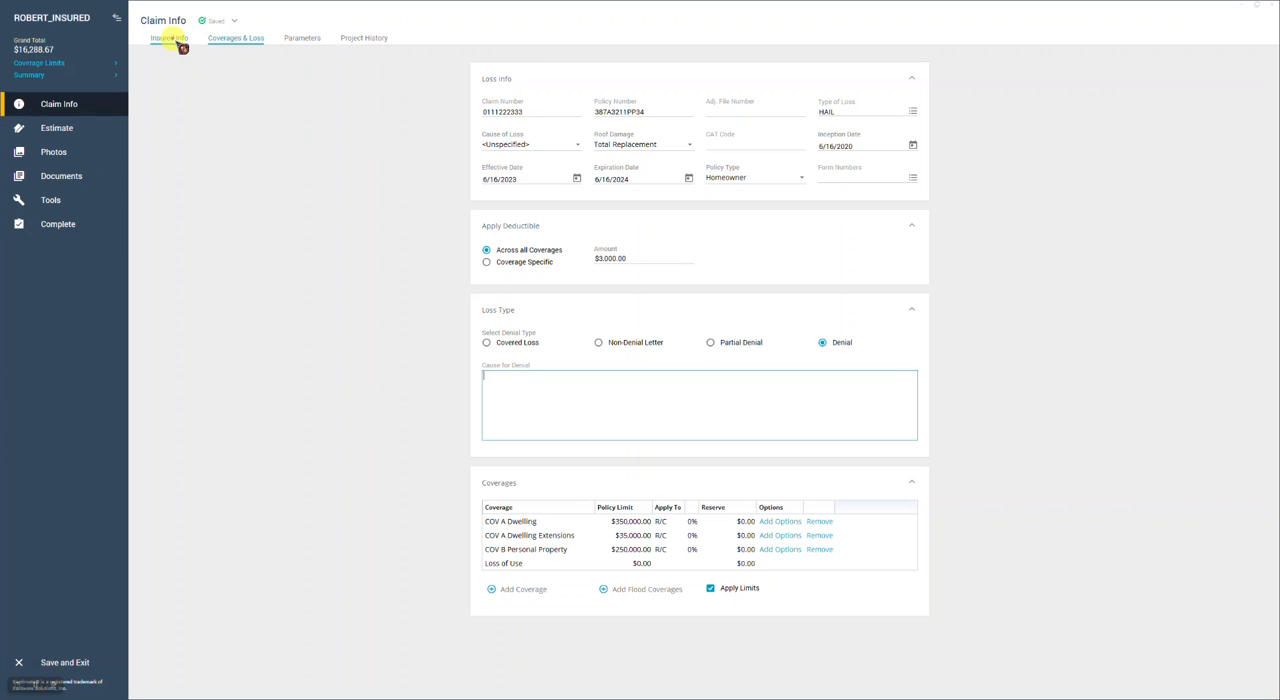
pyautogui.click(237, 40)
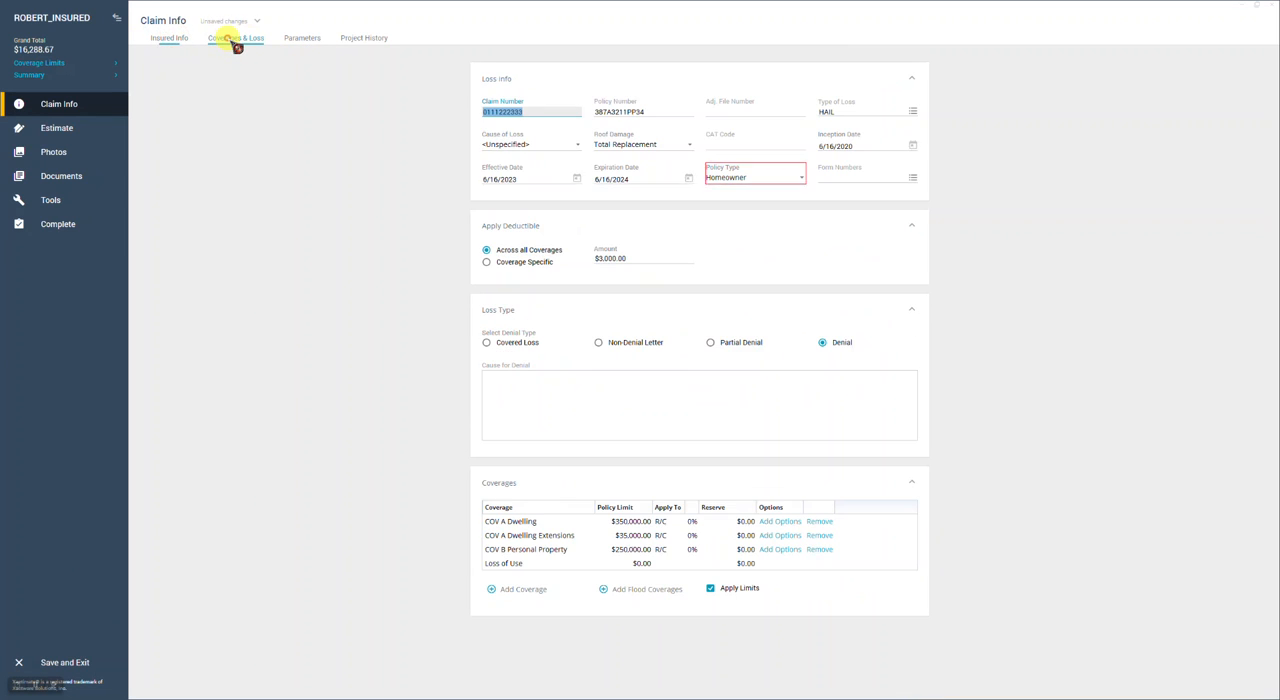
pyautogui.click(302, 38)
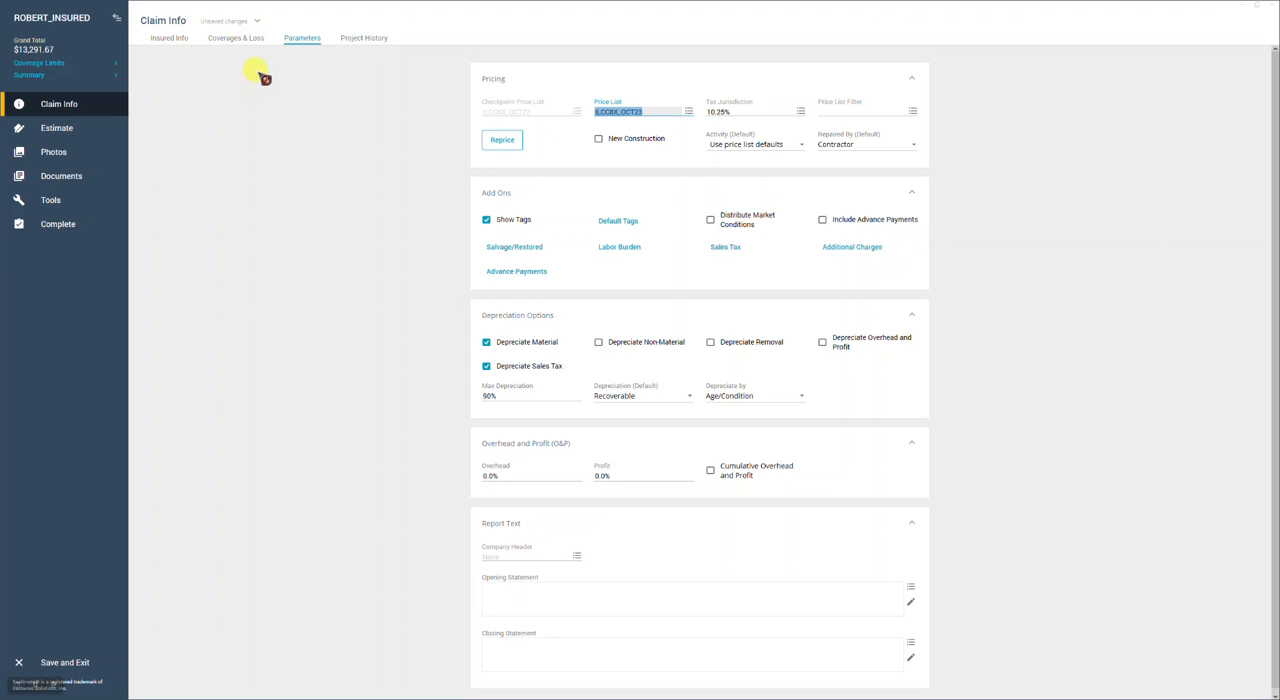
# Set the cause of loss to Hail in the claim's coverages and loss details
pyautogui.click(241, 40)
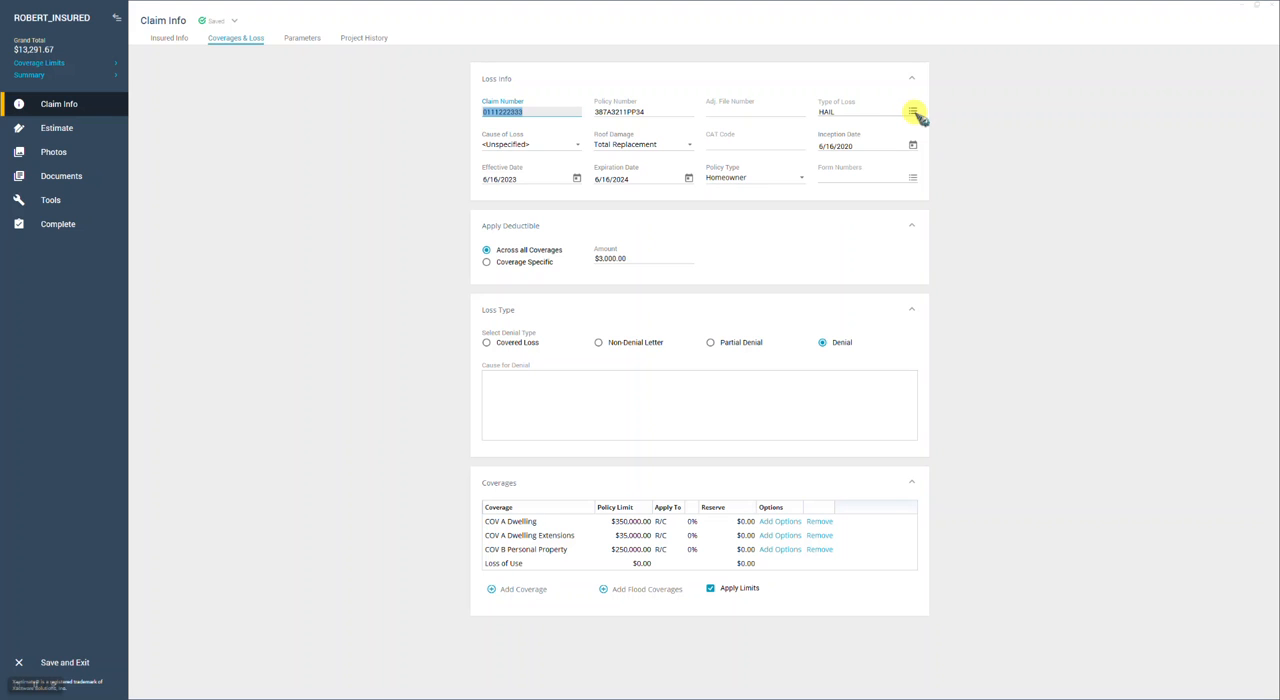
pyautogui.click(577, 144)
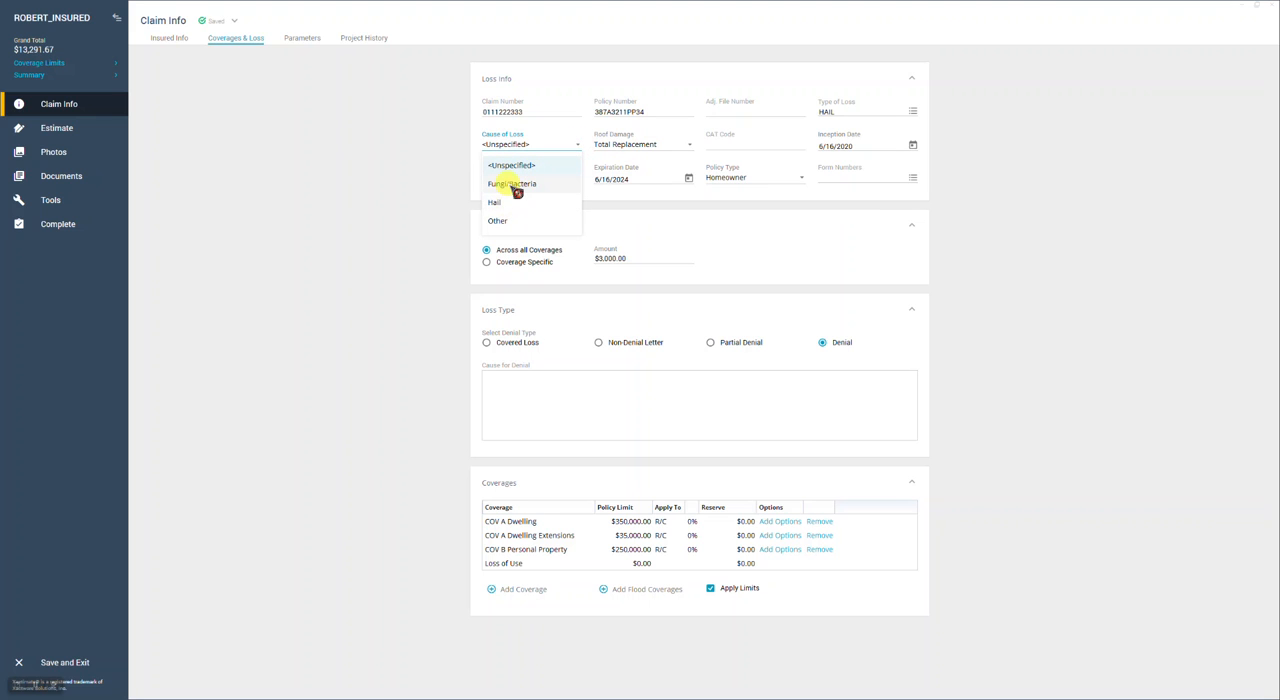
pyautogui.click(500, 202)
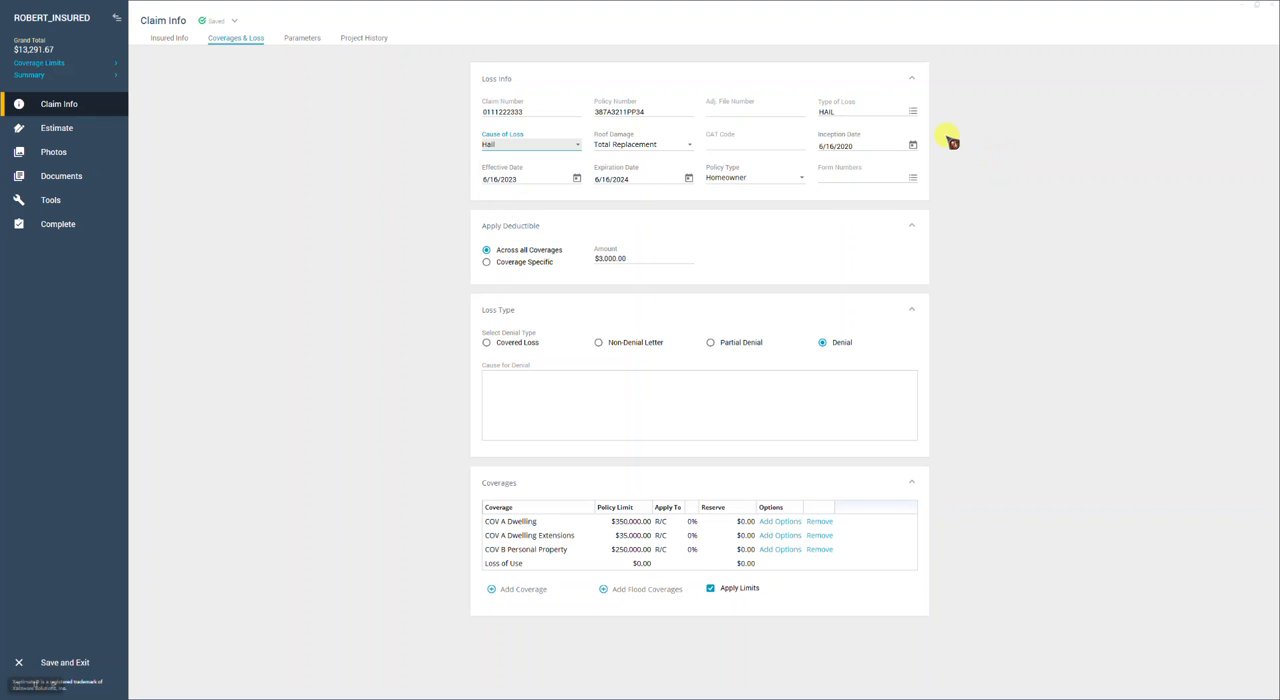
# Change the claim's type of loss to WIND
pyautogui.click(913, 112)
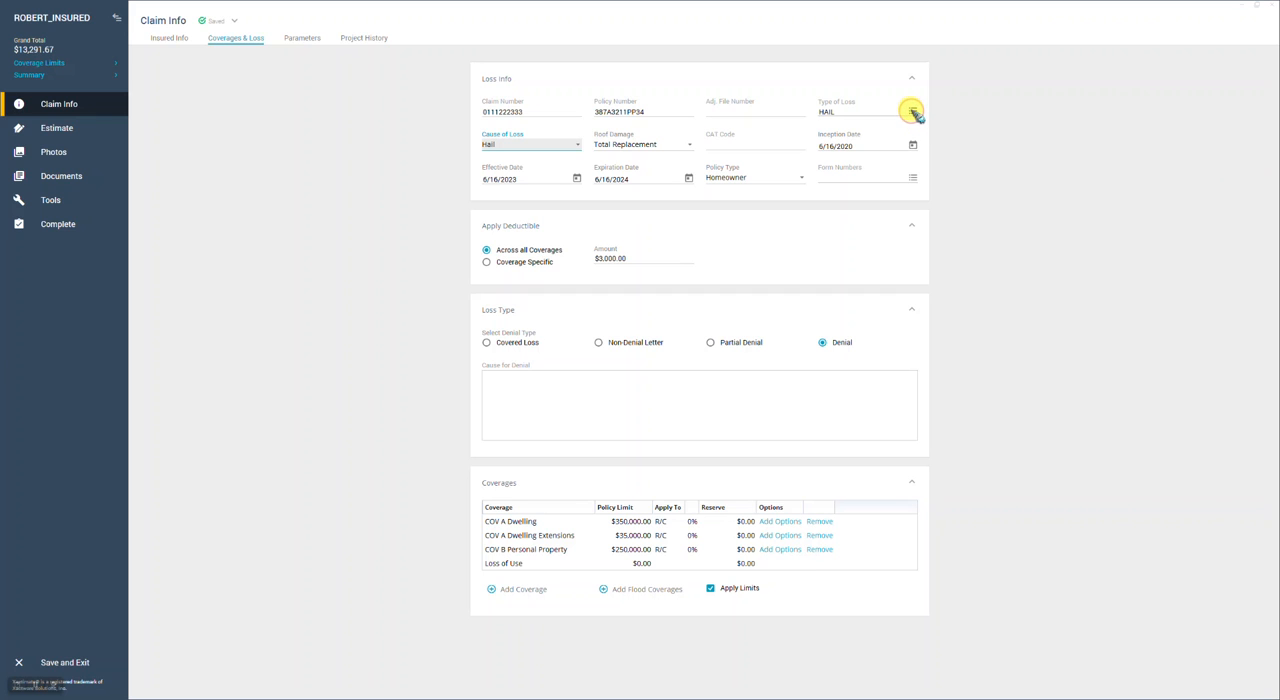
pyautogui.scroll(-1, 571, 380)
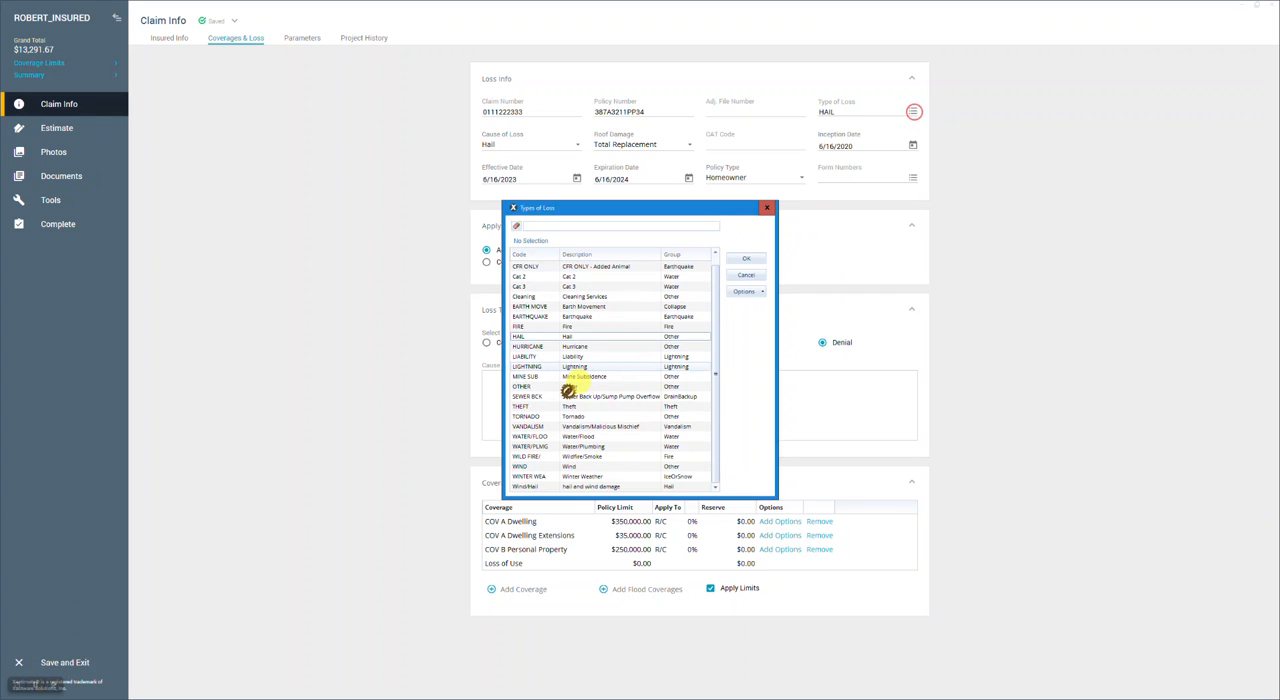
pyautogui.click(536, 470)
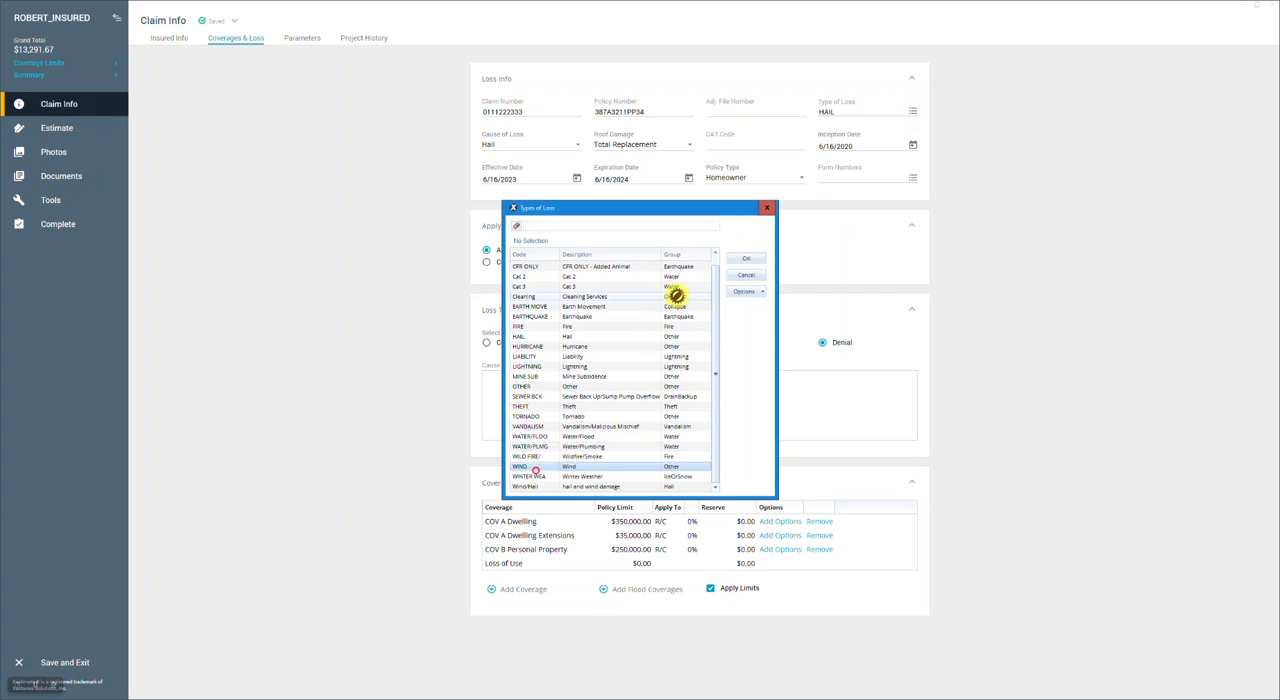
pyautogui.click(746, 262)
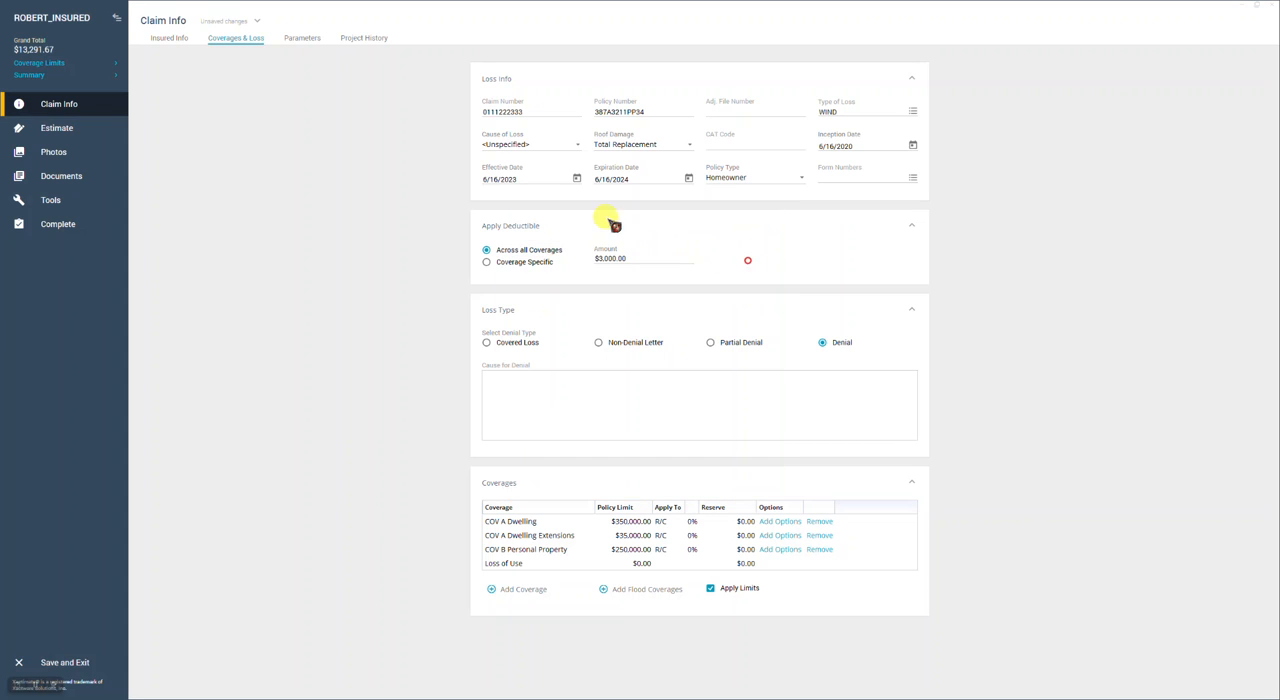
# Set the cause of loss to Wind and switch it to Wind Driven Rain/Water
pyautogui.click(579, 146)
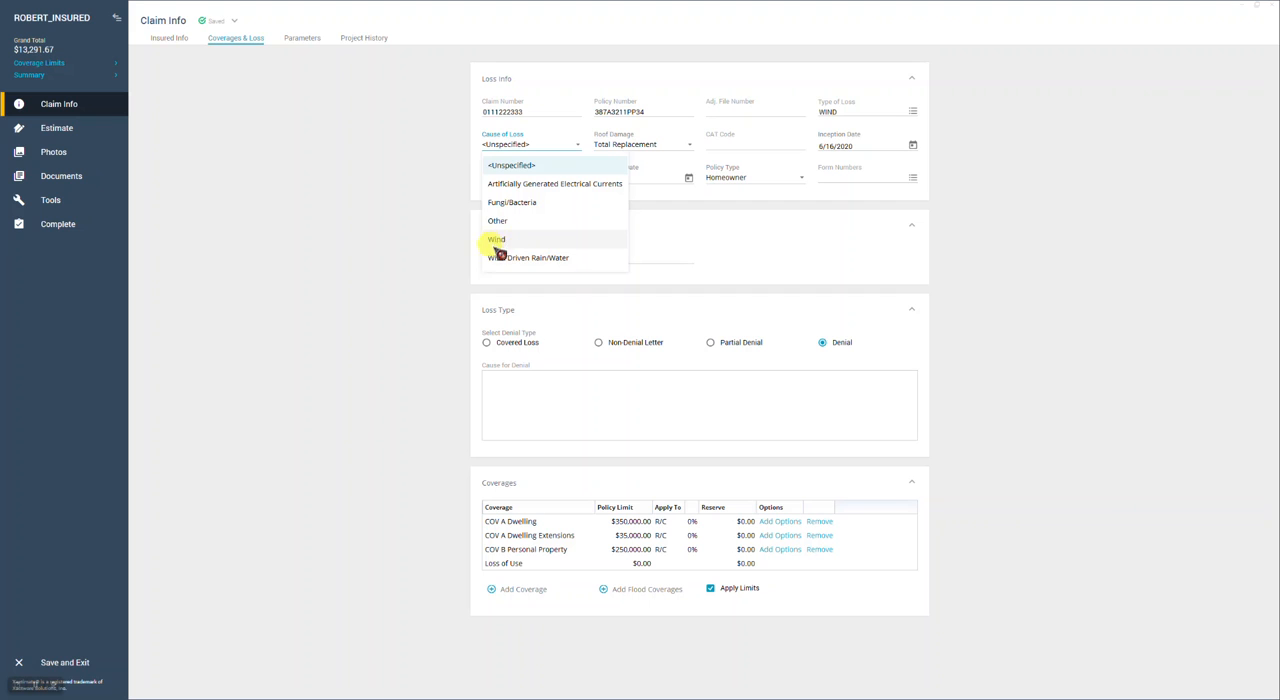
pyautogui.click(497, 240)
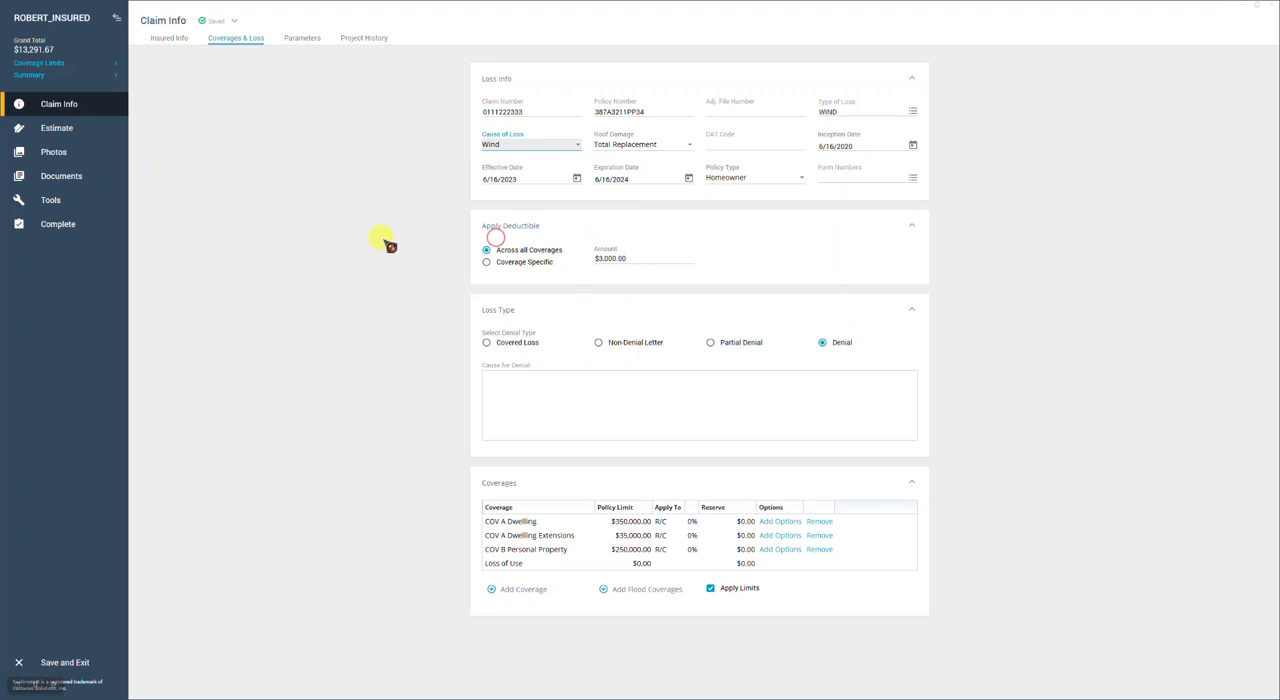
pyautogui.click(577, 145)
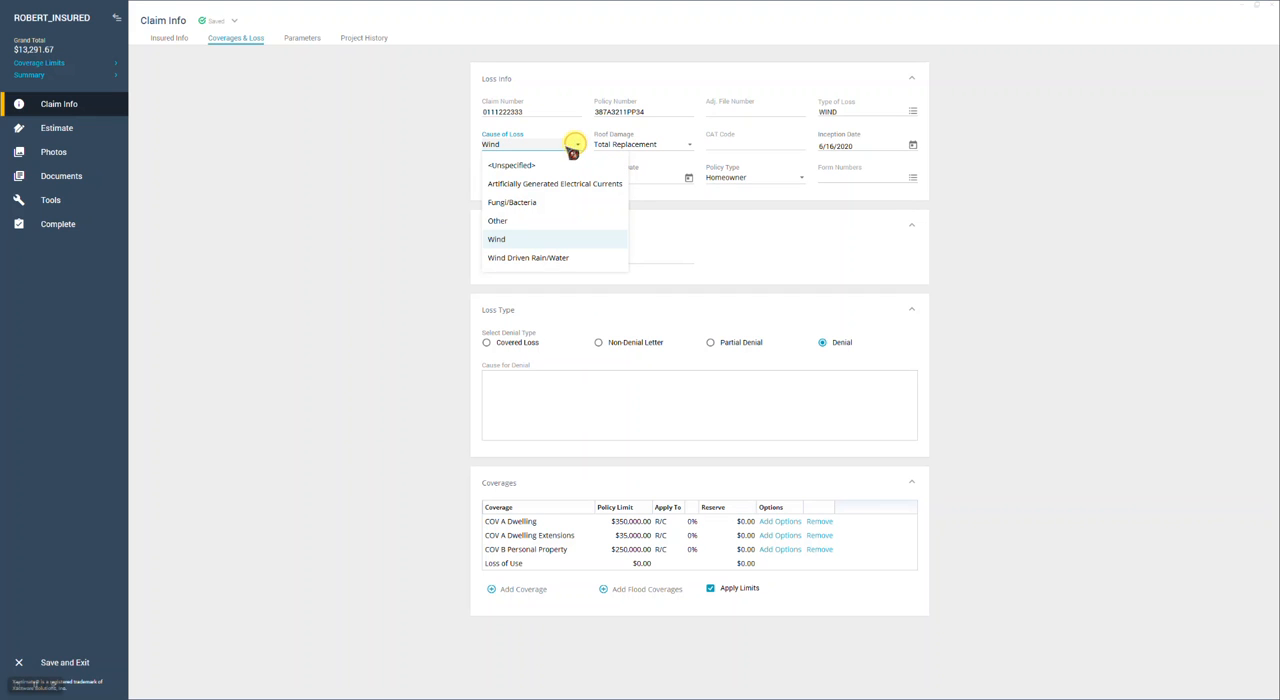
pyautogui.click(541, 259)
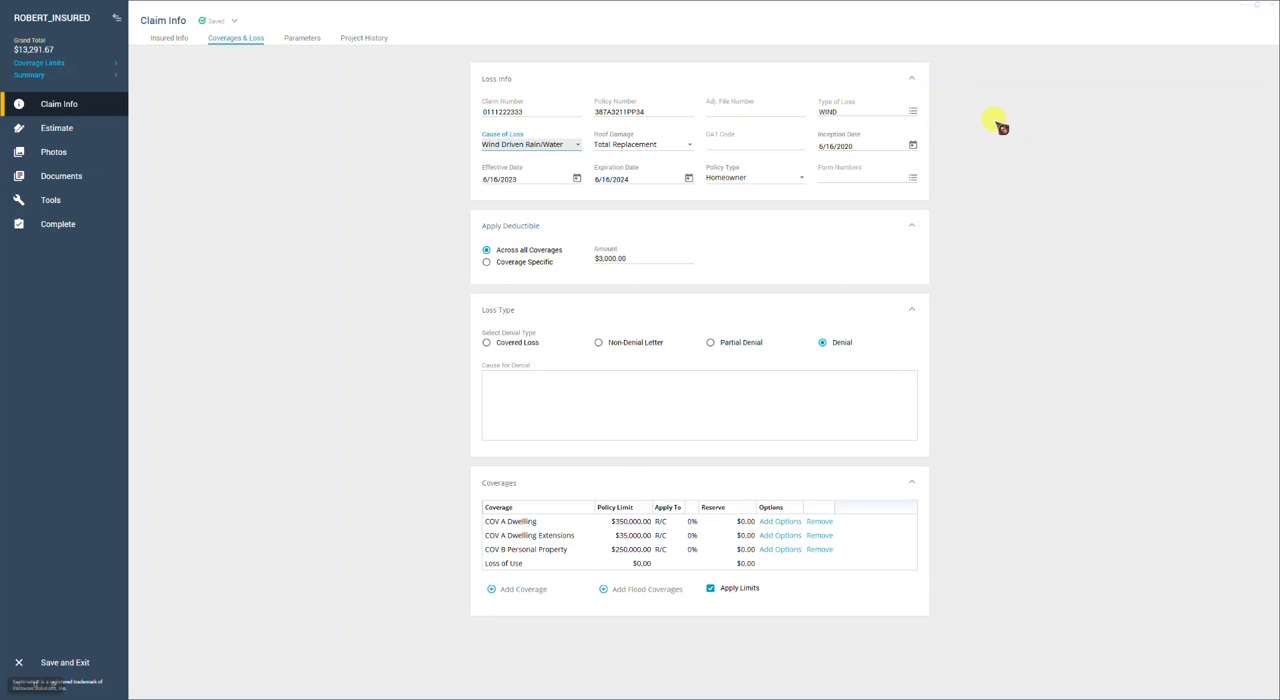
# Change the claim's type of loss to WATER/PLMG
pyautogui.click(914, 111)
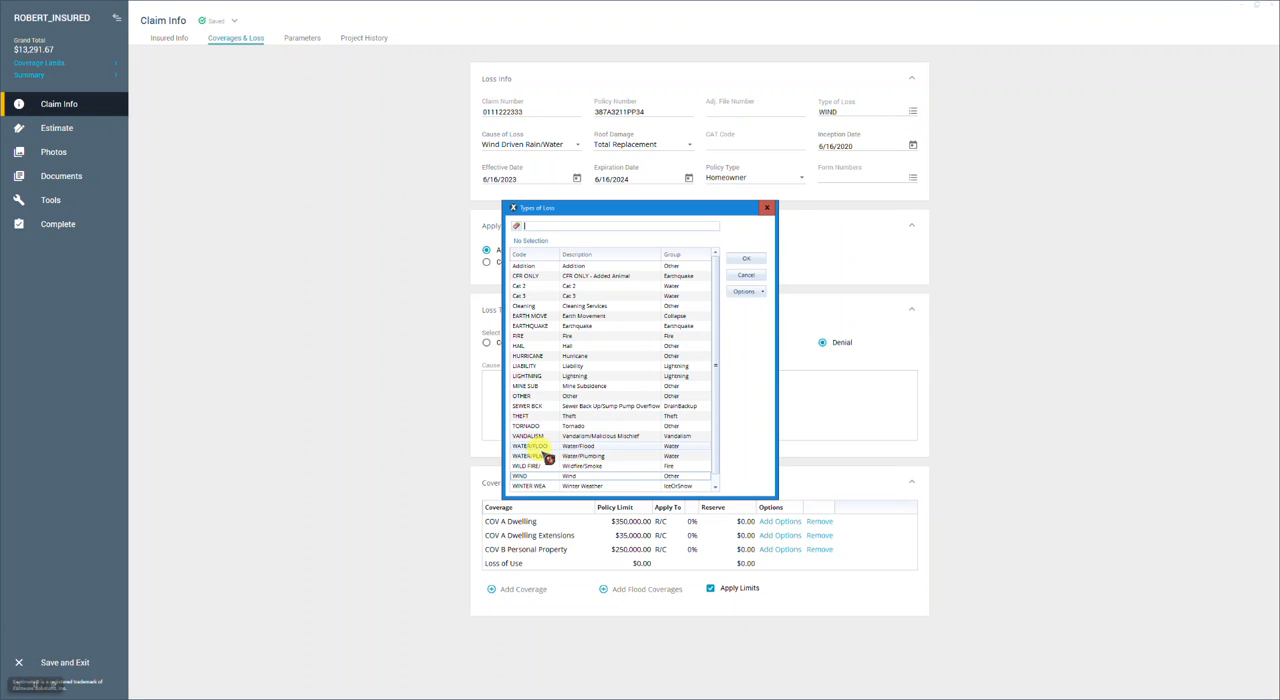
pyautogui.click(537, 455)
pyautogui.click(746, 258)
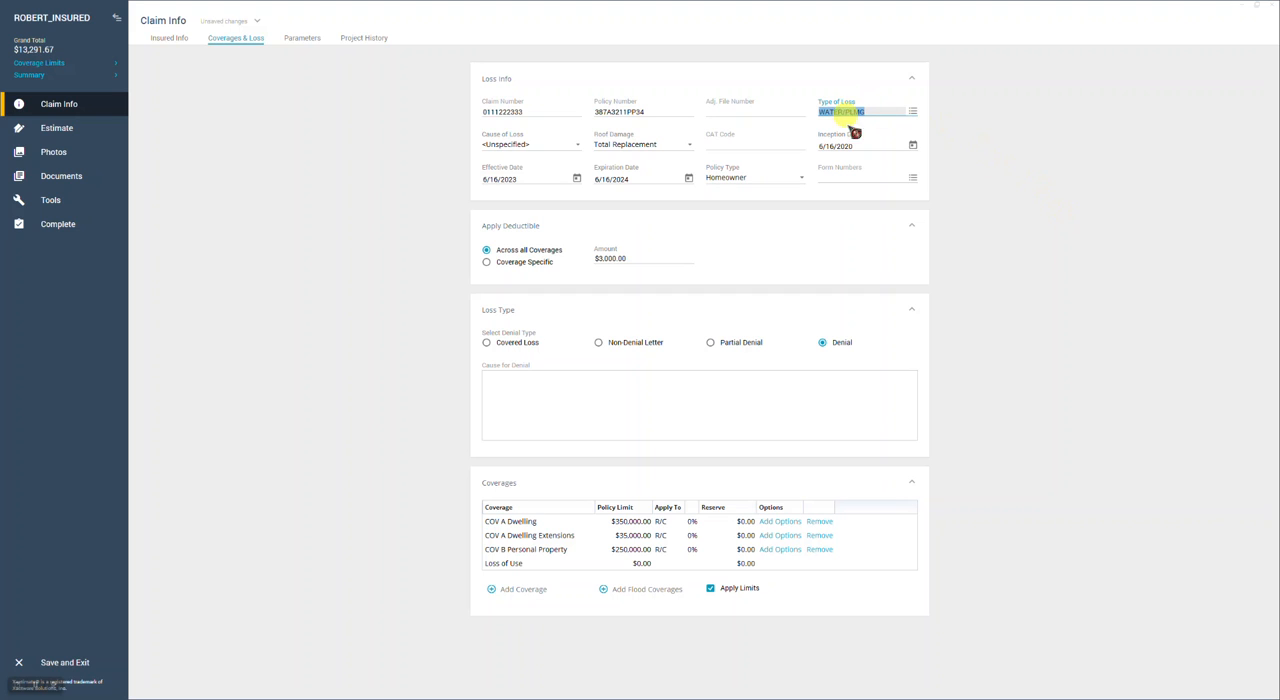
# Set the type of loss back to WIND and choose Wind as the cause of loss
pyautogui.click(913, 111)
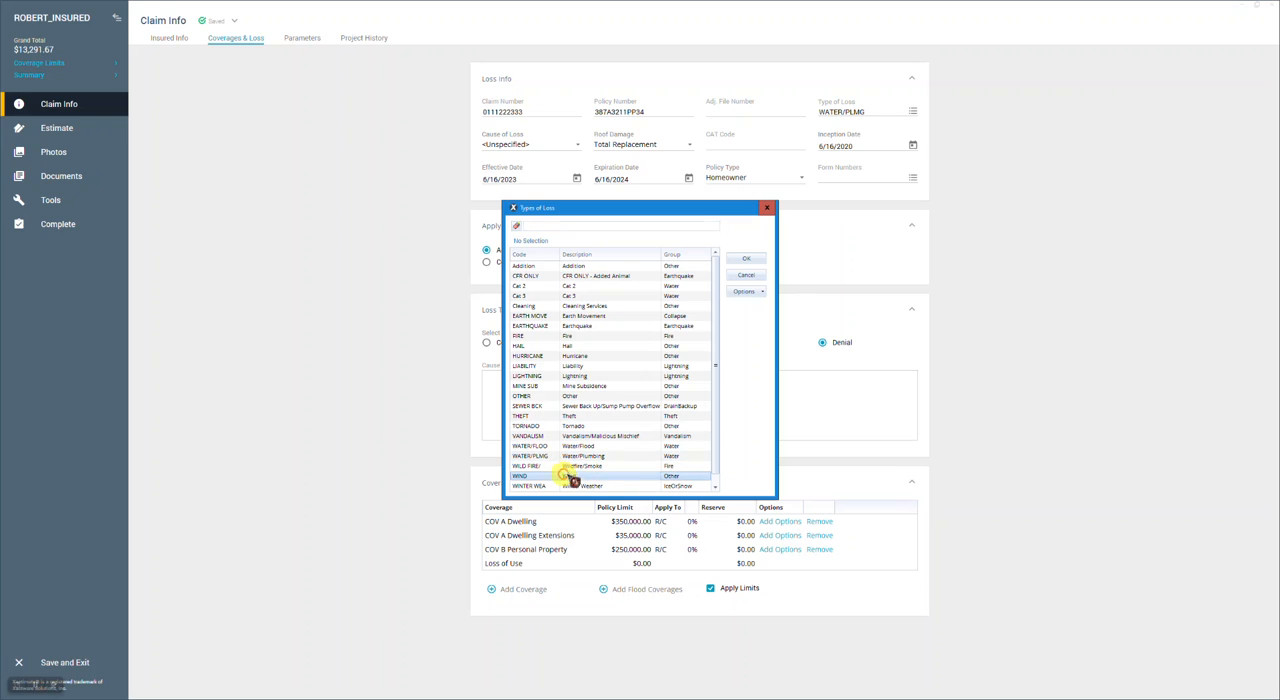
pyautogui.click(752, 262)
pyautogui.click(750, 262)
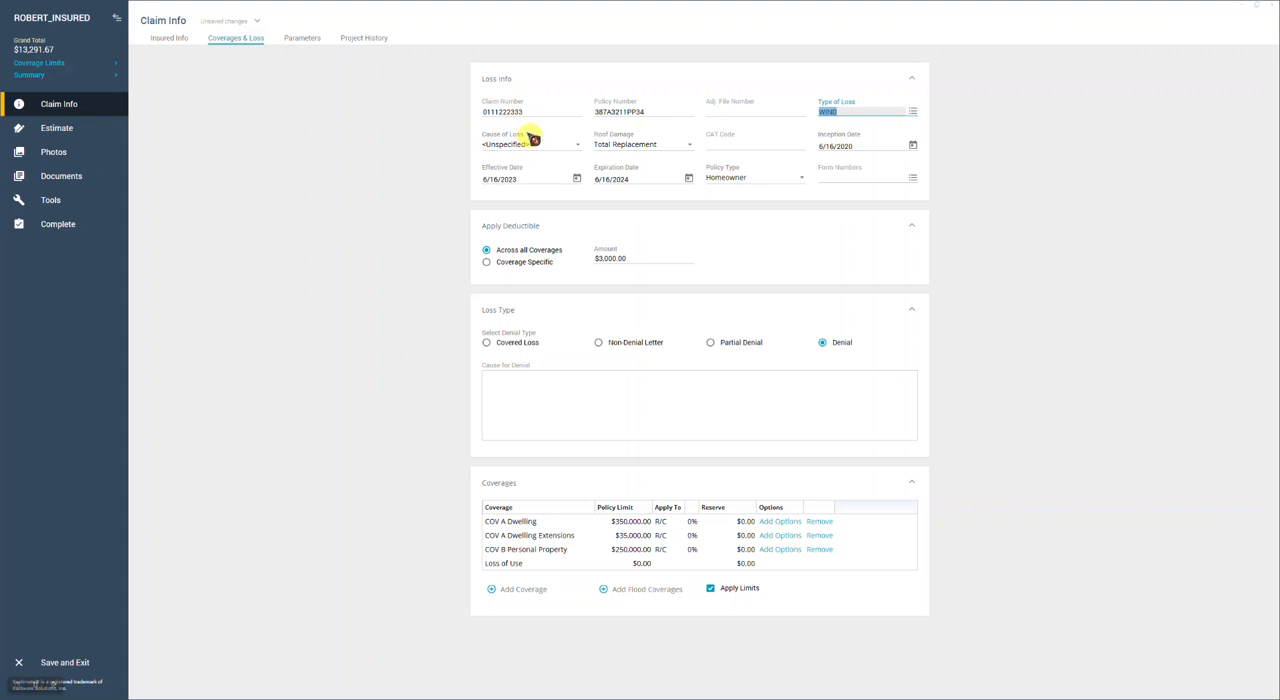
pyautogui.click(579, 145)
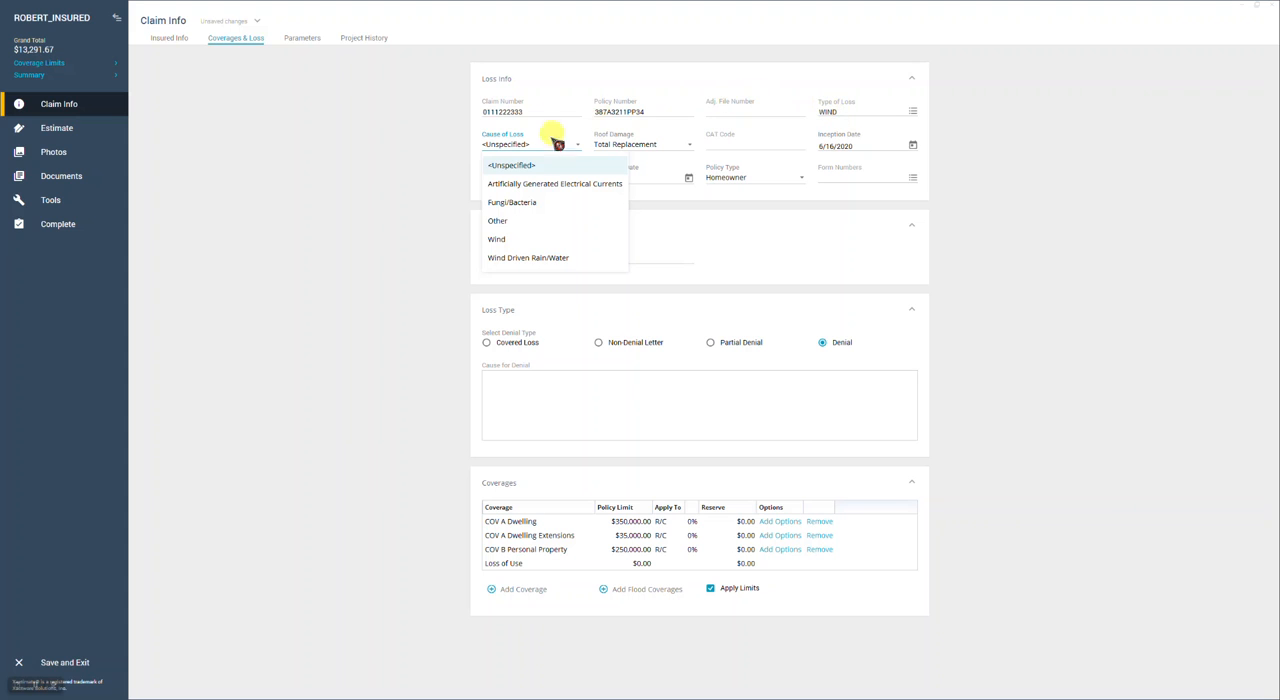
pyautogui.click(497, 240)
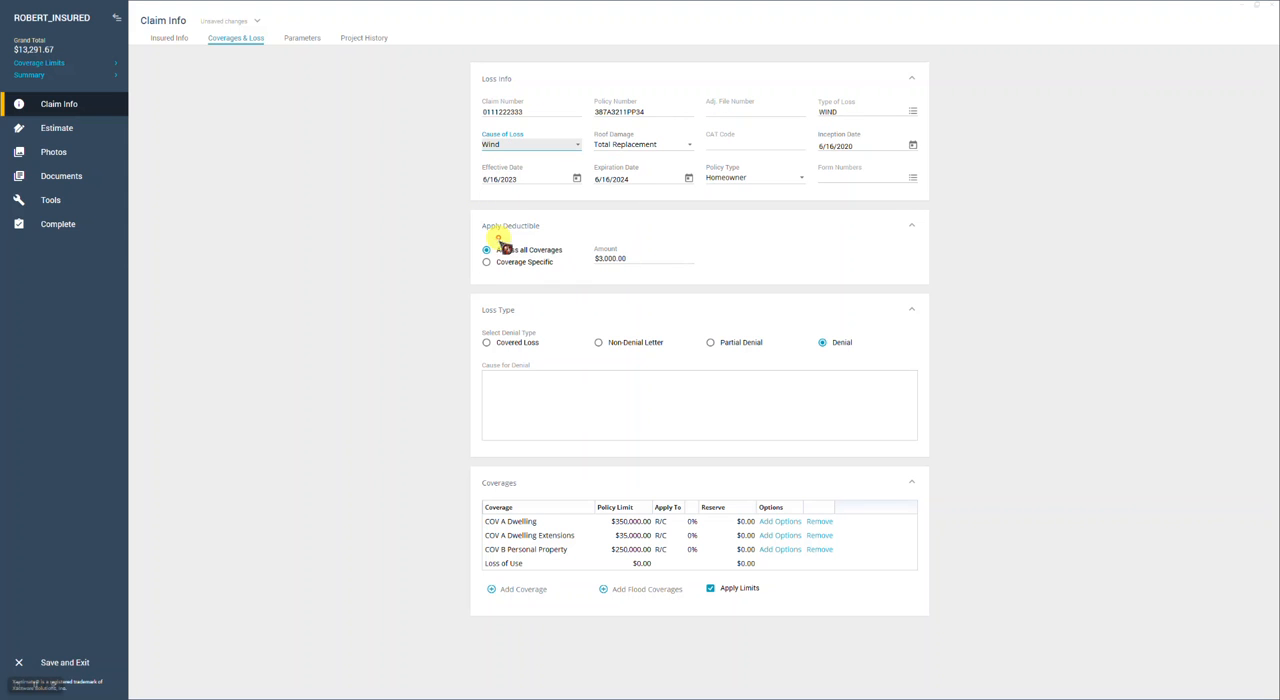
pyautogui.click(1073, 234)
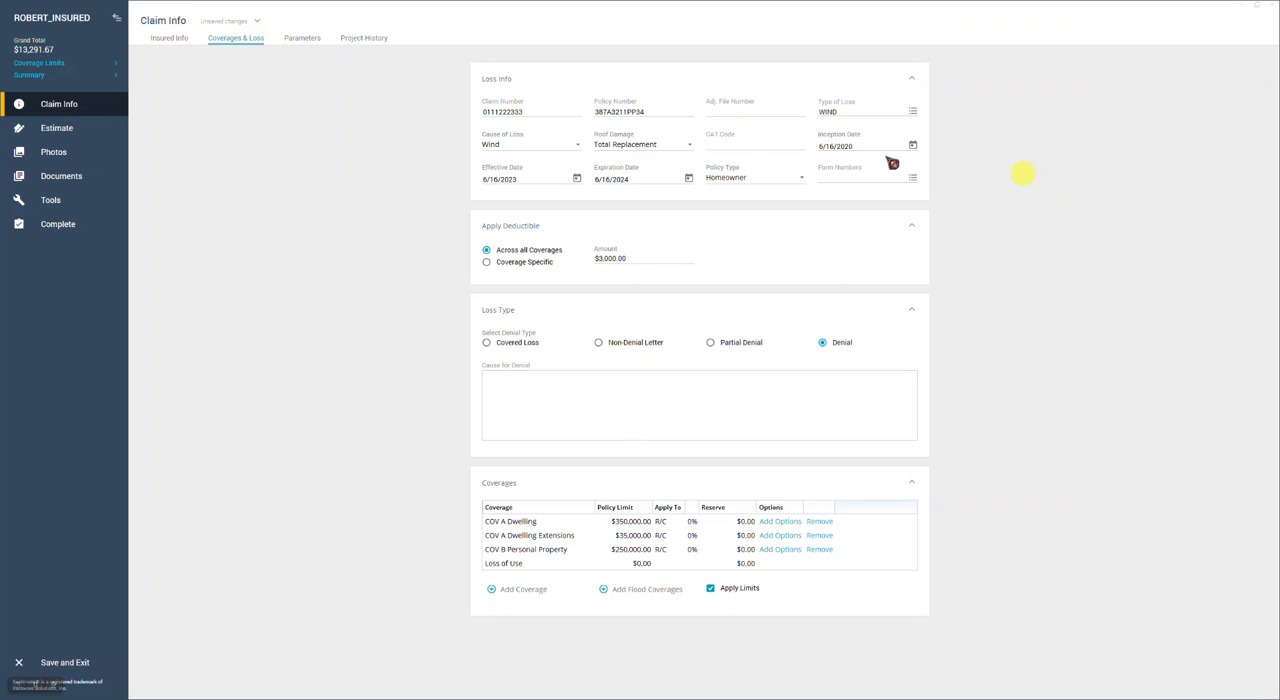
# Set the type of loss to HAIL and choose Hail as the cause of loss
pyautogui.click(913, 110)
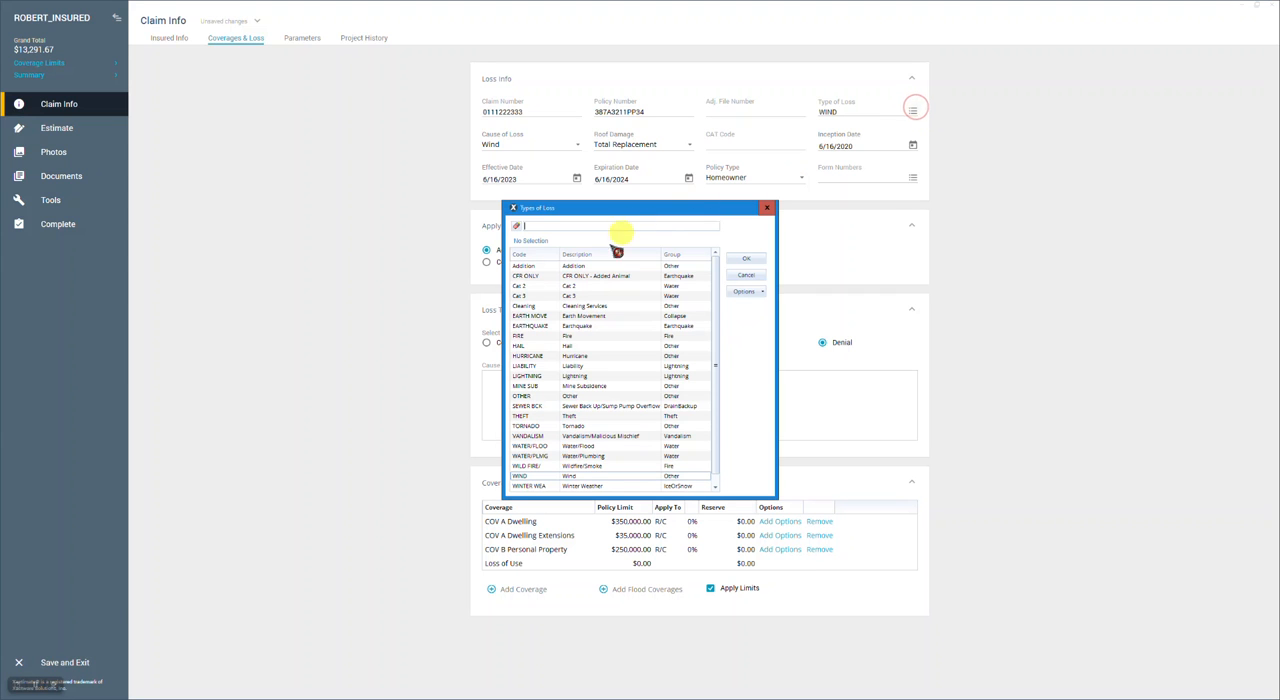
pyautogui.click(530, 345)
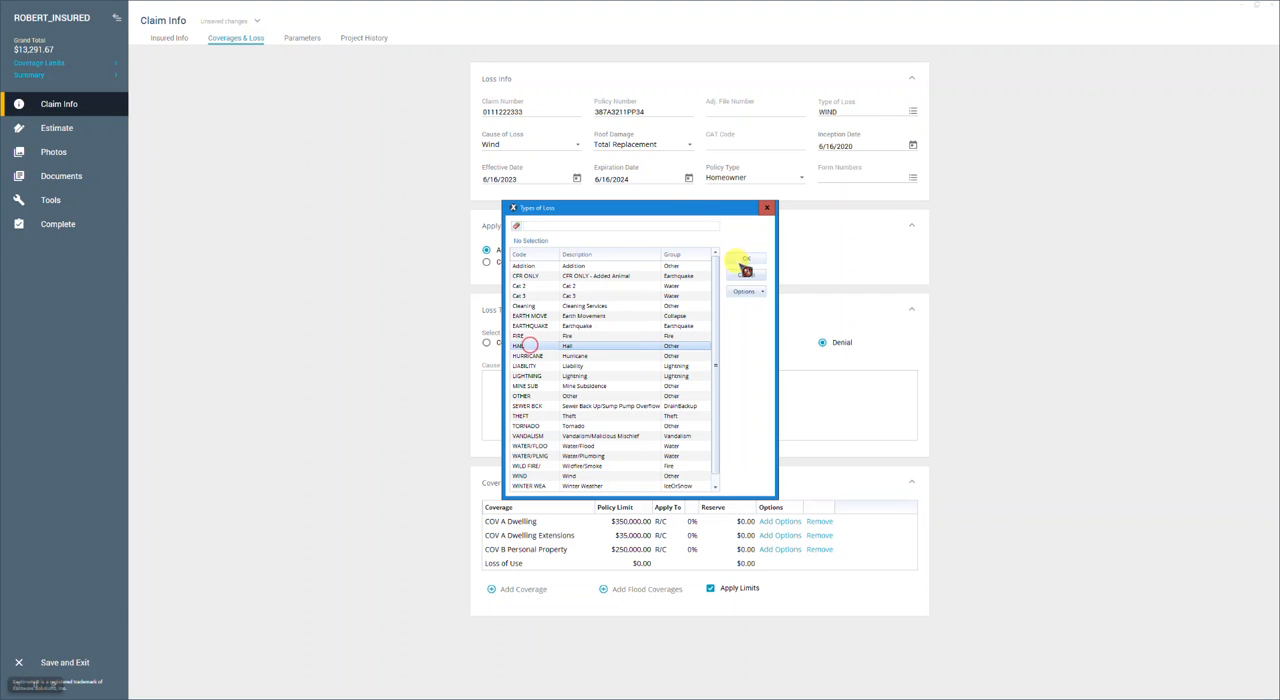
pyautogui.click(740, 258)
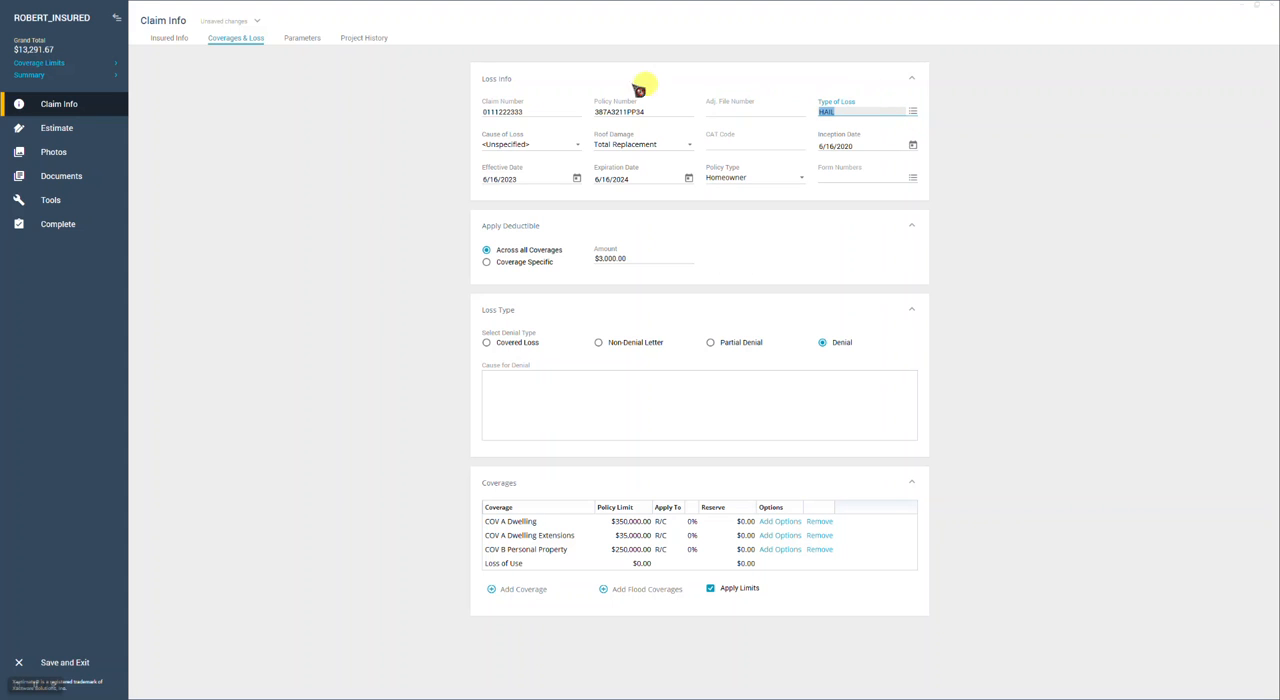
pyautogui.click(575, 145)
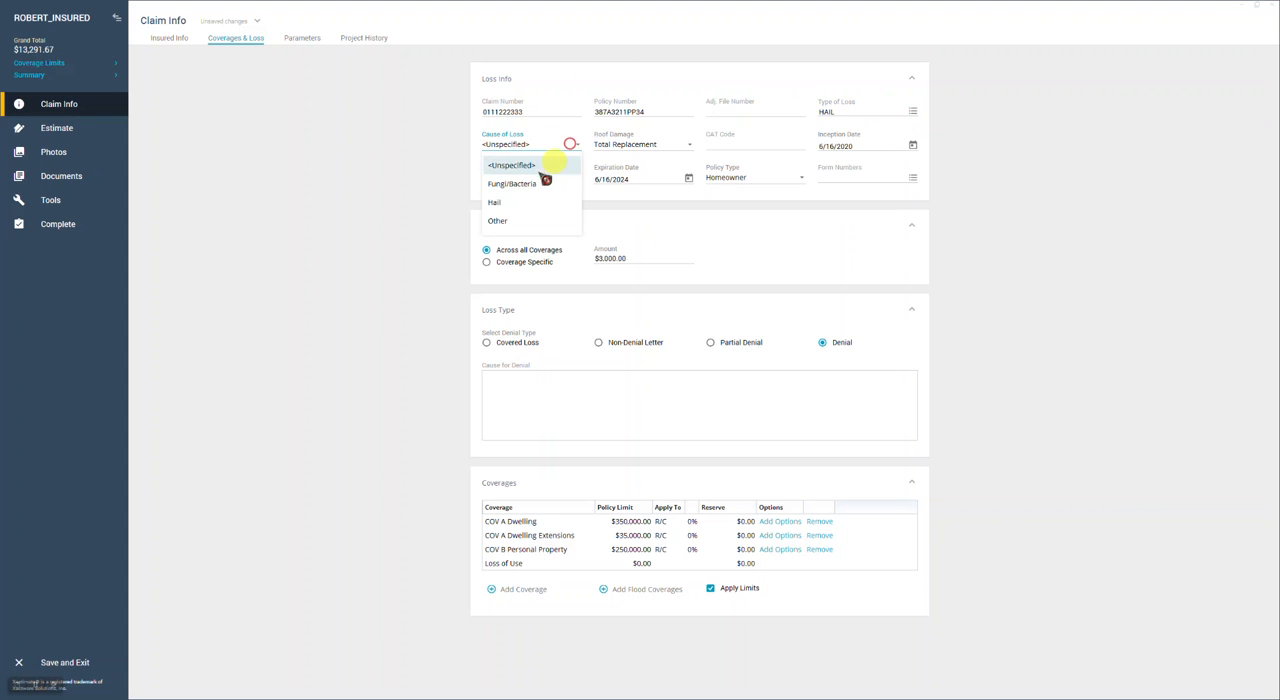
pyautogui.click(494, 202)
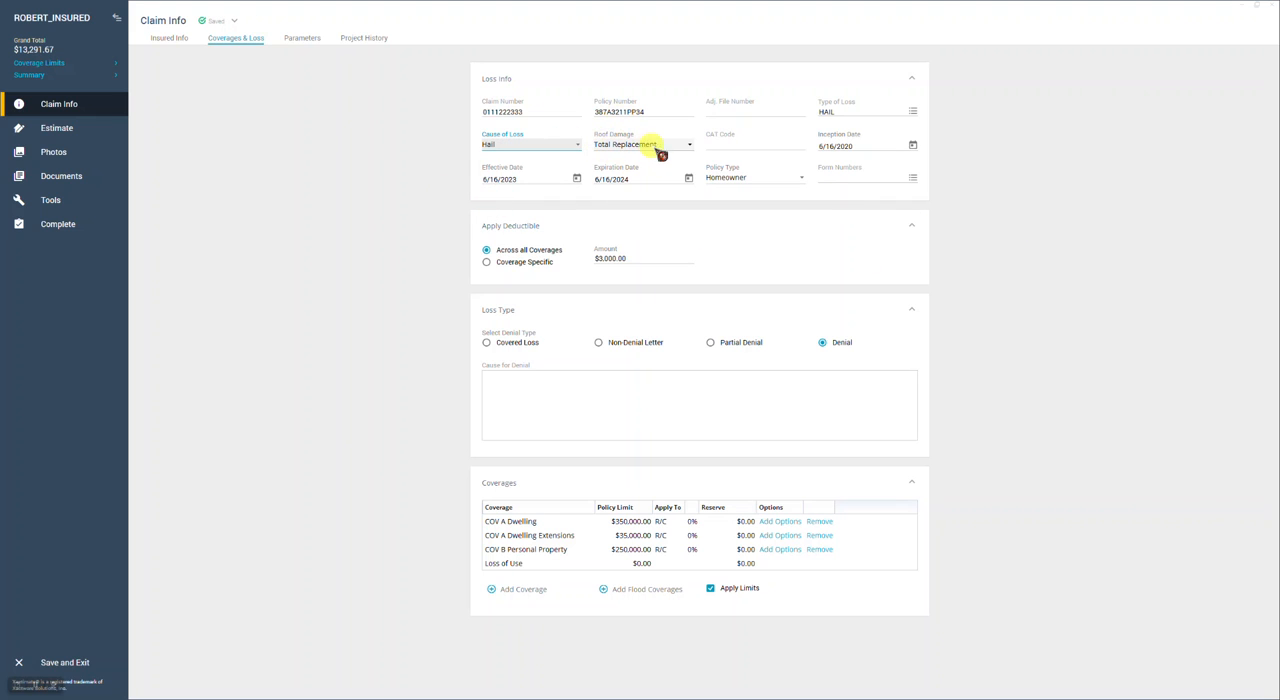
# Switch the roof damage to Partial Repair/Replacement and back to Total Replacement
pyautogui.click(688, 145)
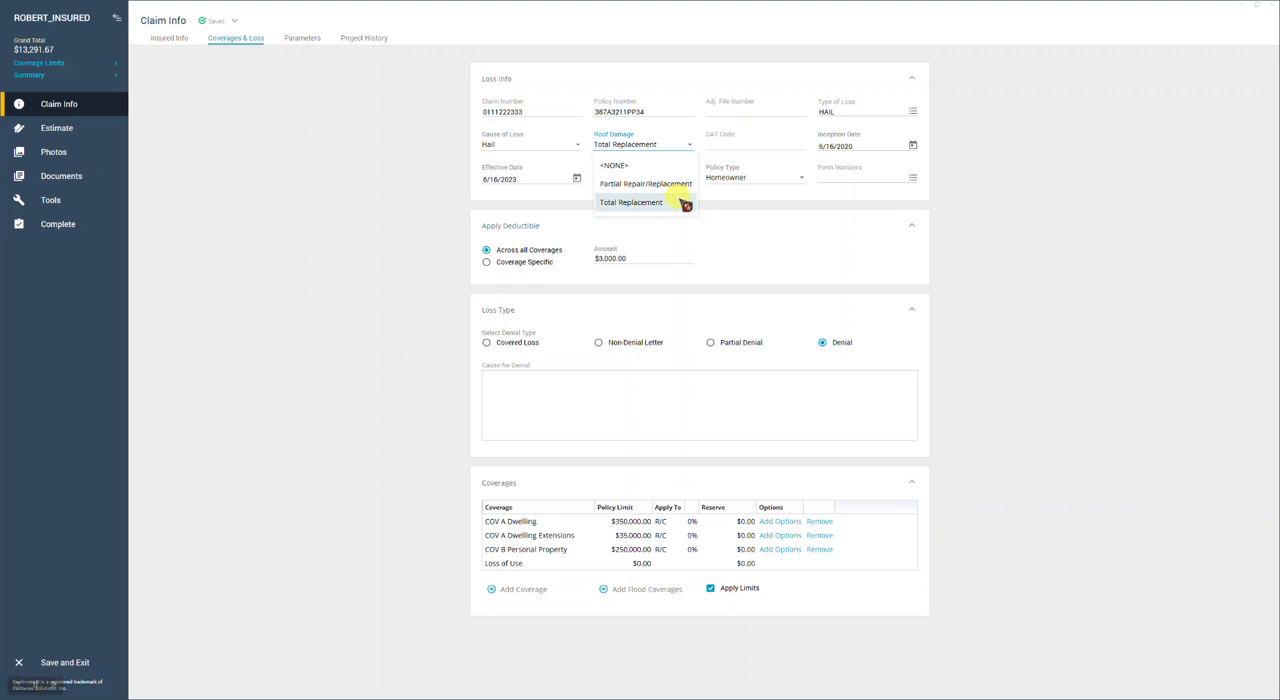
pyautogui.click(649, 186)
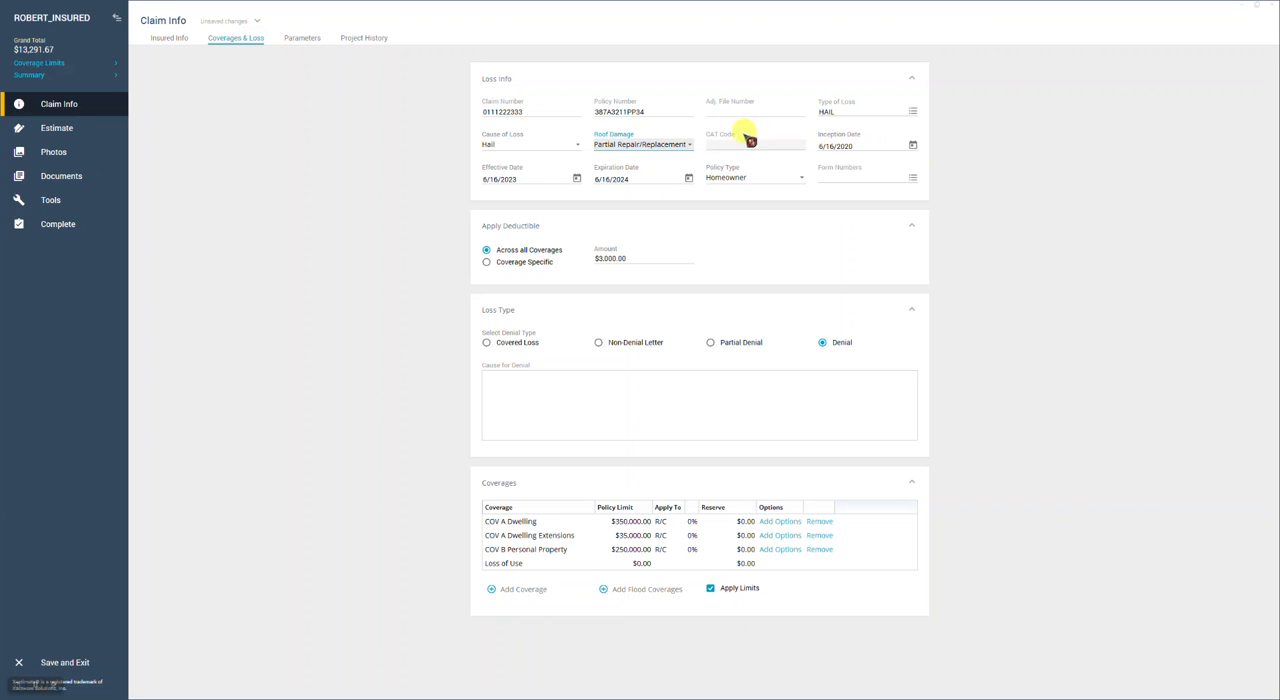
pyautogui.click(688, 144)
pyautogui.click(648, 201)
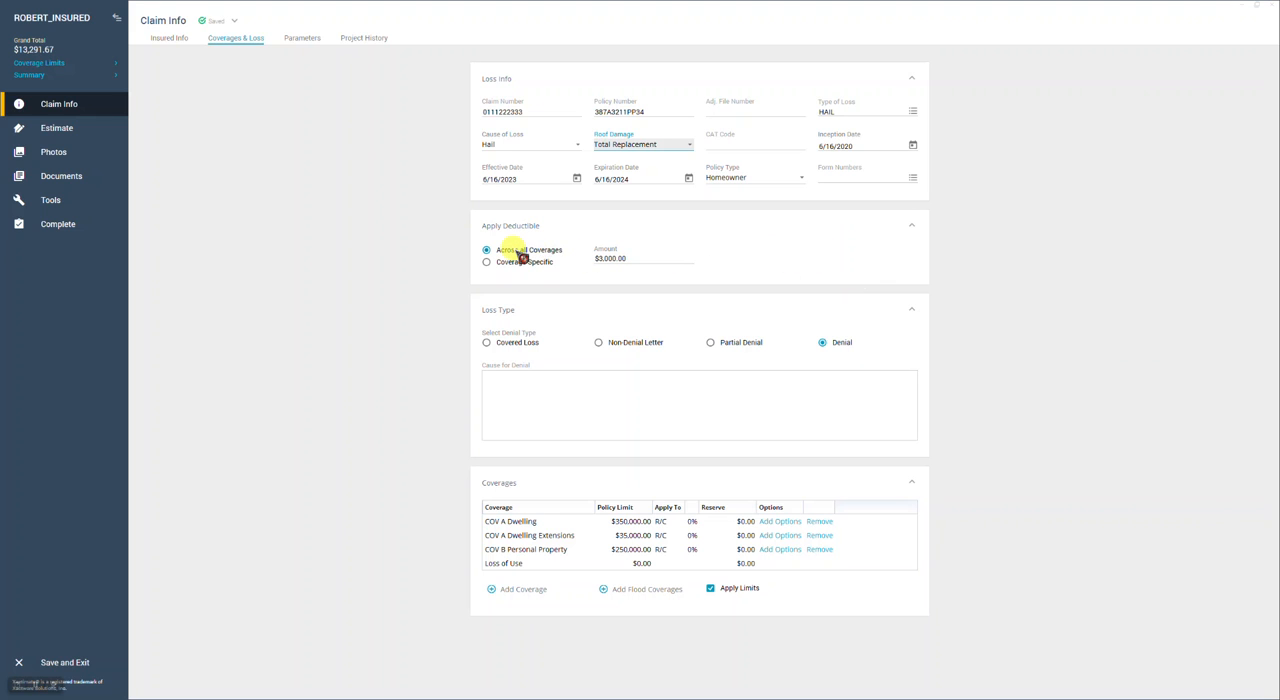
# Set the deductible amount across all coverages to $6,000
pyautogui.click(620, 258)
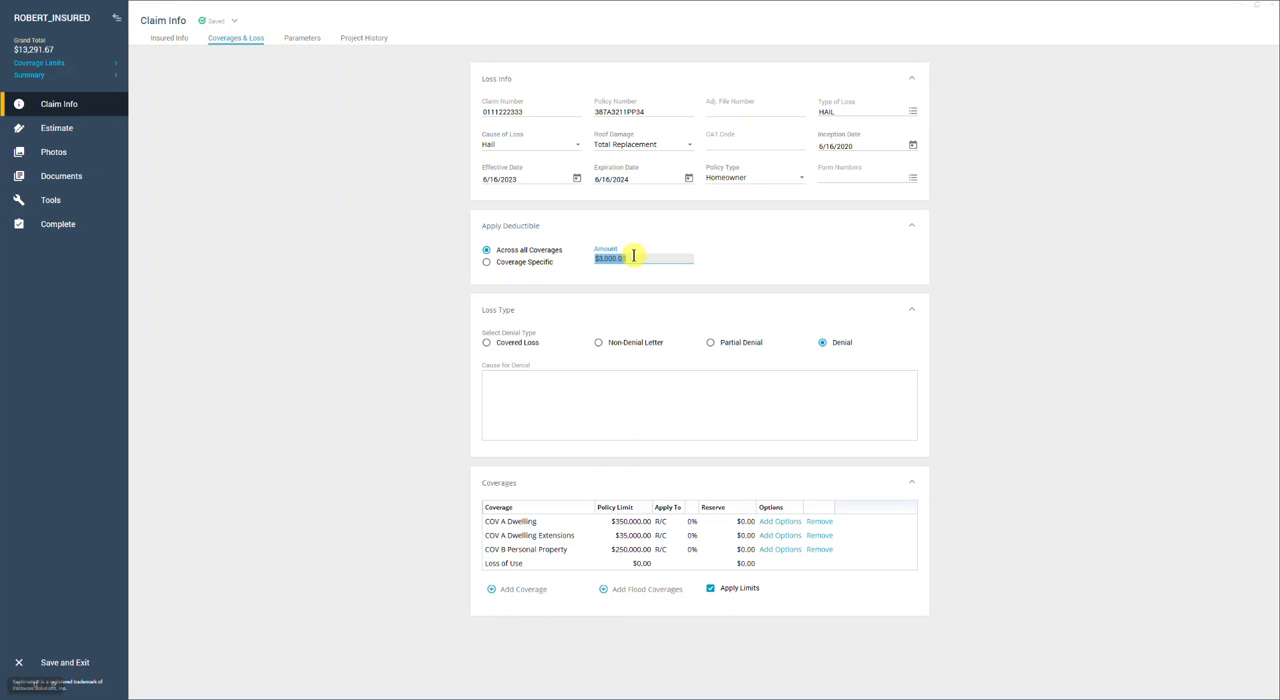
pyautogui.write('6000')
pyautogui.click(753, 253)
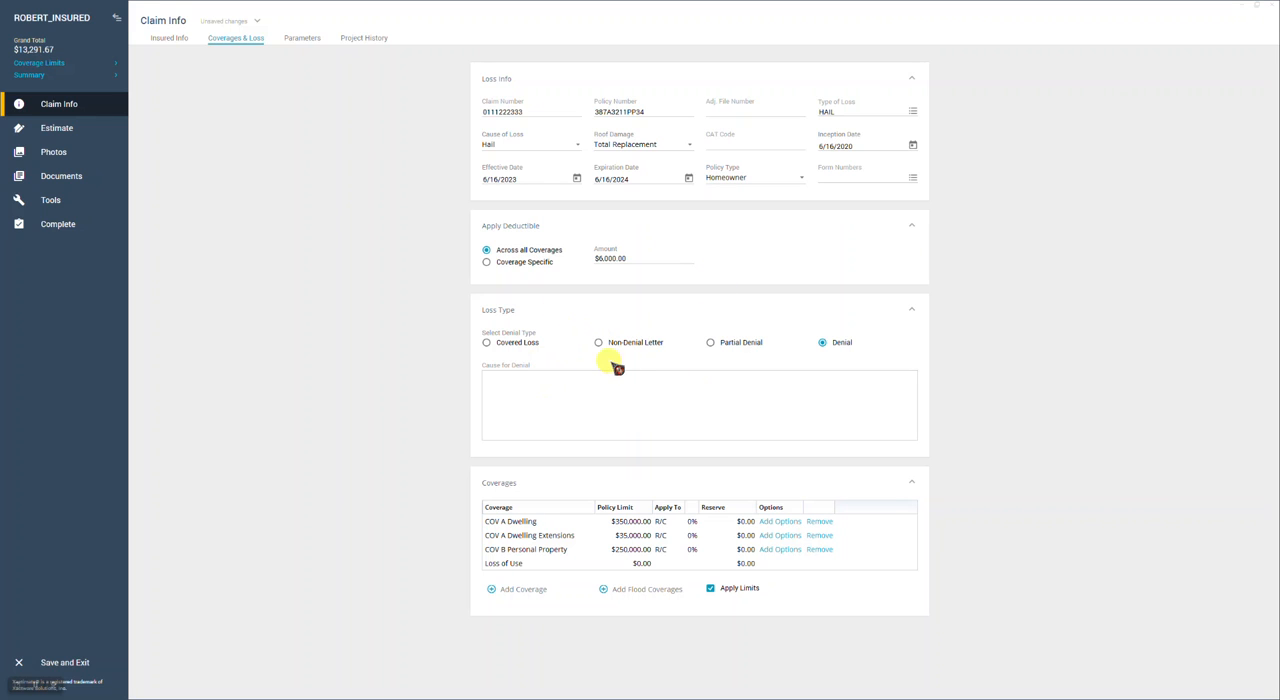
# Try Covered Loss as the loss type, and switch to Non-Denial Letter with the cause "No contact"
pyautogui.click(487, 343)
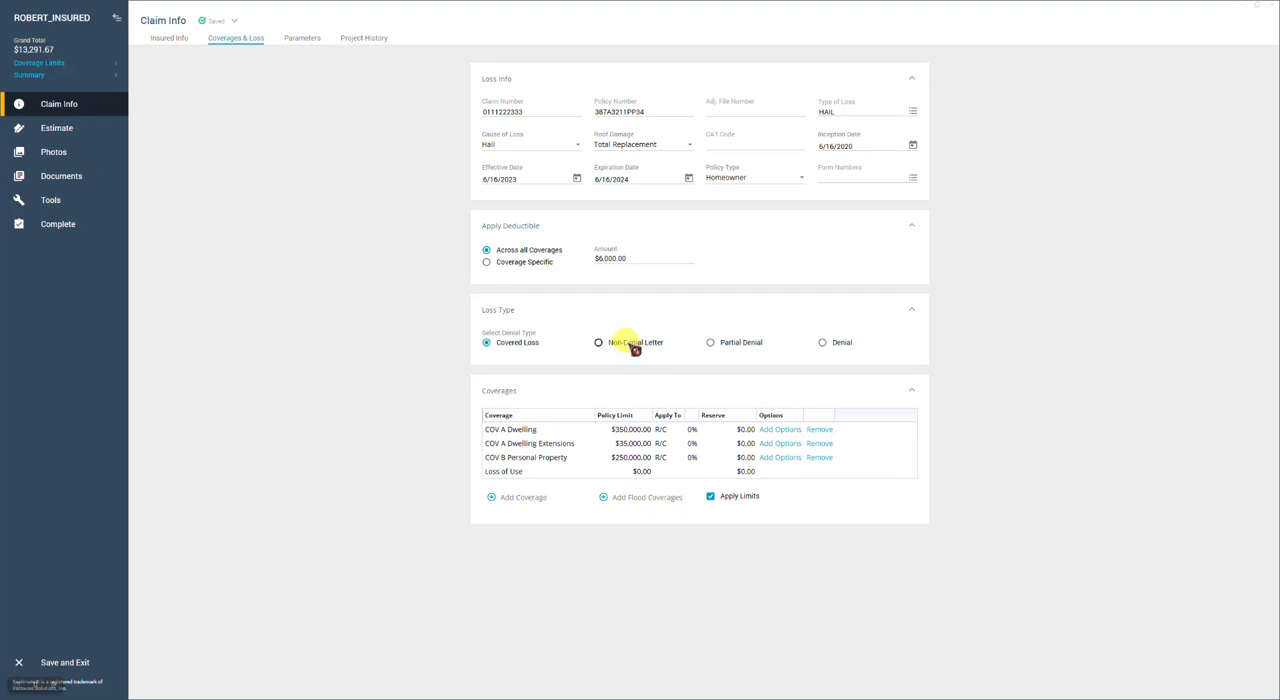
pyautogui.click(598, 342)
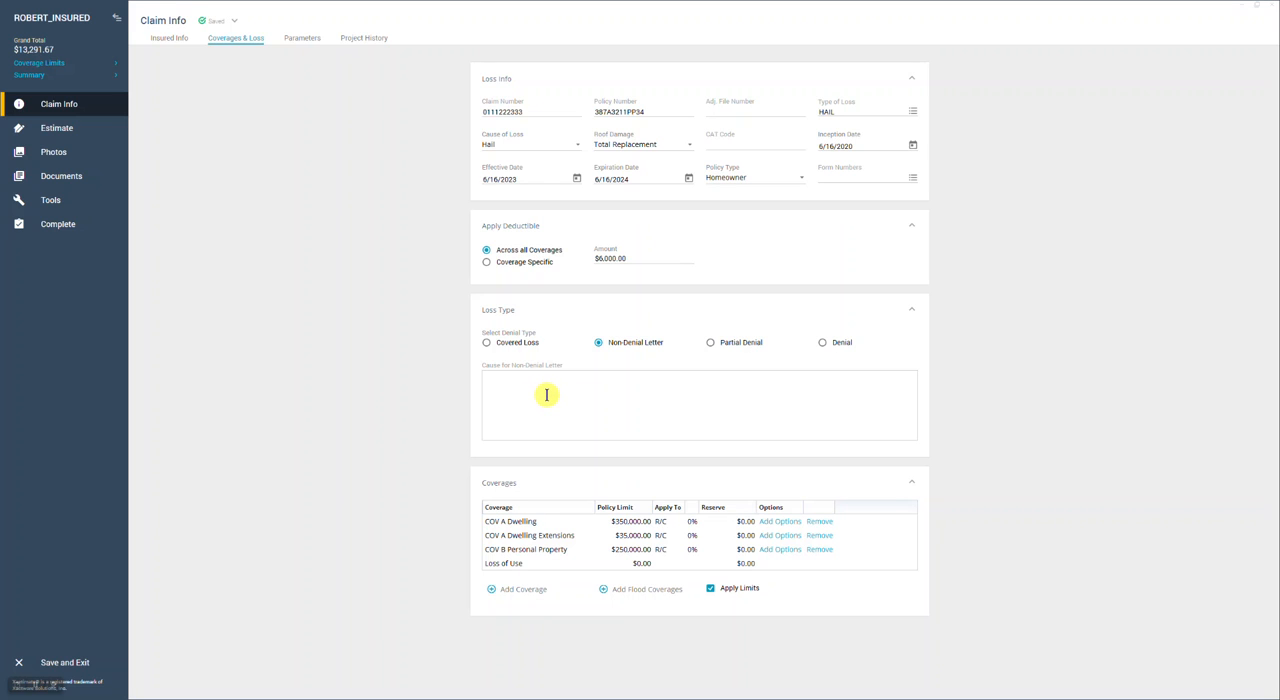
pyautogui.click(541, 393)
pyautogui.write('No cas')
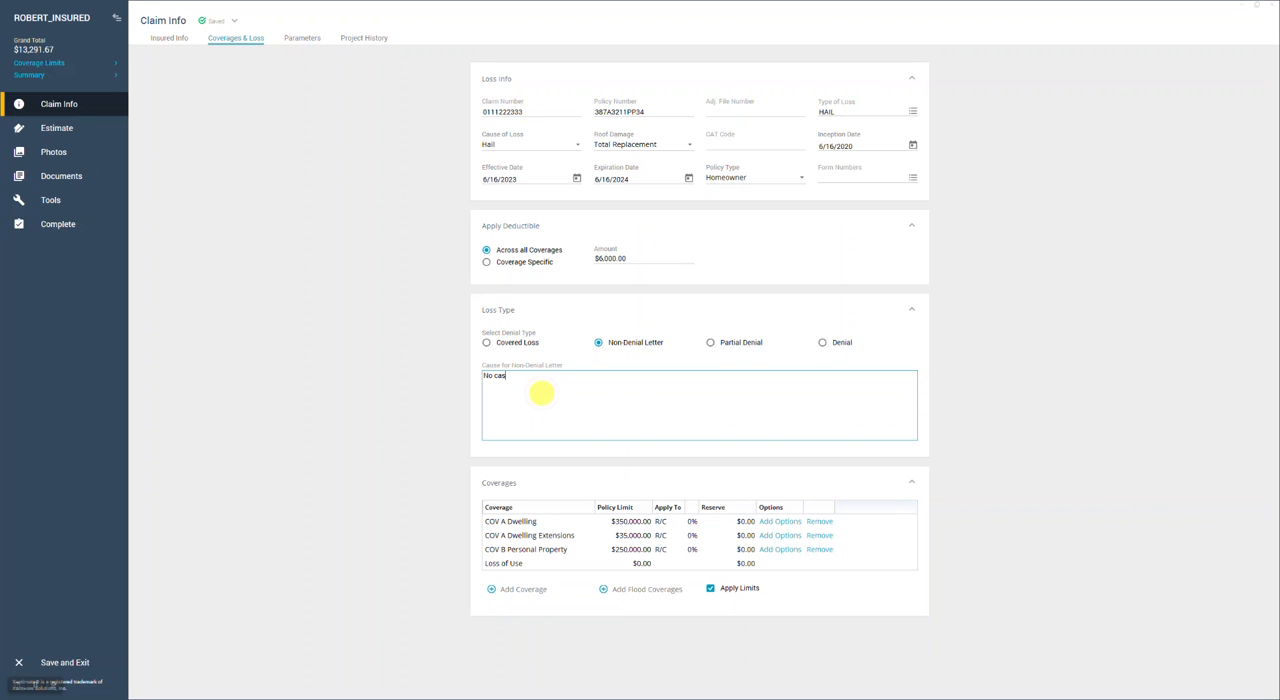
pyautogui.write('n')
pyautogui.press('BackSpace')
pyautogui.press('BackSpace')
pyautogui.press('BackSpace')
pyautogui.write('ontact')
# Replace the cause for the non-denial letter with "Claim withdrawn by insured"
pyautogui.moveTo(527, 376); pyautogui.dragTo(465, 390)
pyautogui.write('Claim withdrawn by insured')
# Change the loss type to Partial Denial and replace the cause with "No coverage for ground water in kitchen"
pyautogui.click(710, 342)
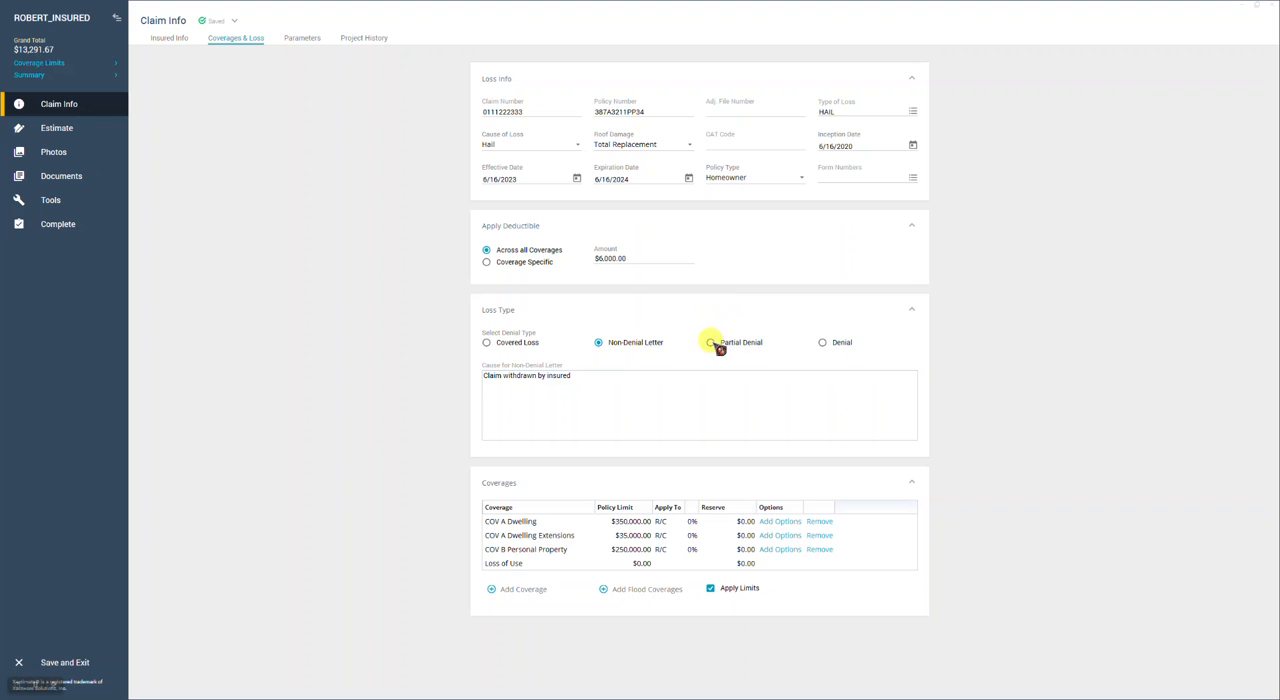
pyautogui.click(585, 371)
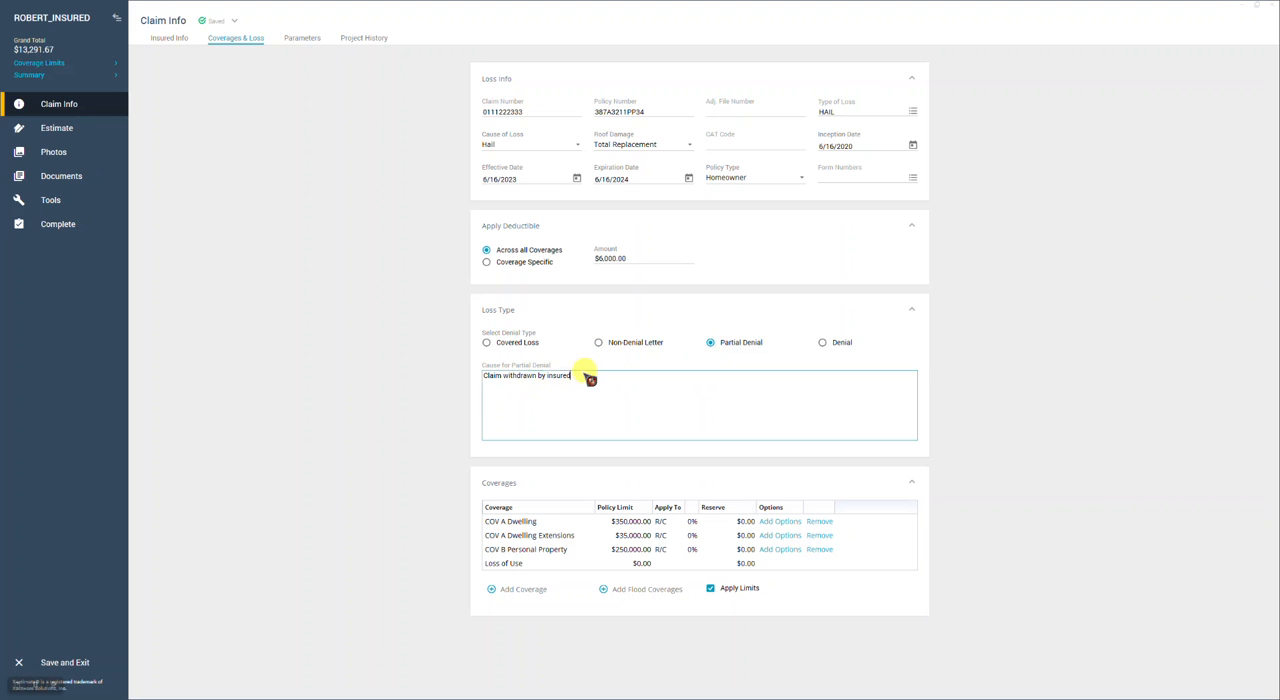
pyautogui.press('BackSpace')
pyautogui.press('BackSpace')
pyautogui.press('BackSpace')
pyautogui.press('BackSpace')
pyautogui.press('BackSpace')
pyautogui.press('BackSpace')
pyautogui.press('BackSpace')
pyautogui.press('BackSpace')
pyautogui.press('BackSpace')
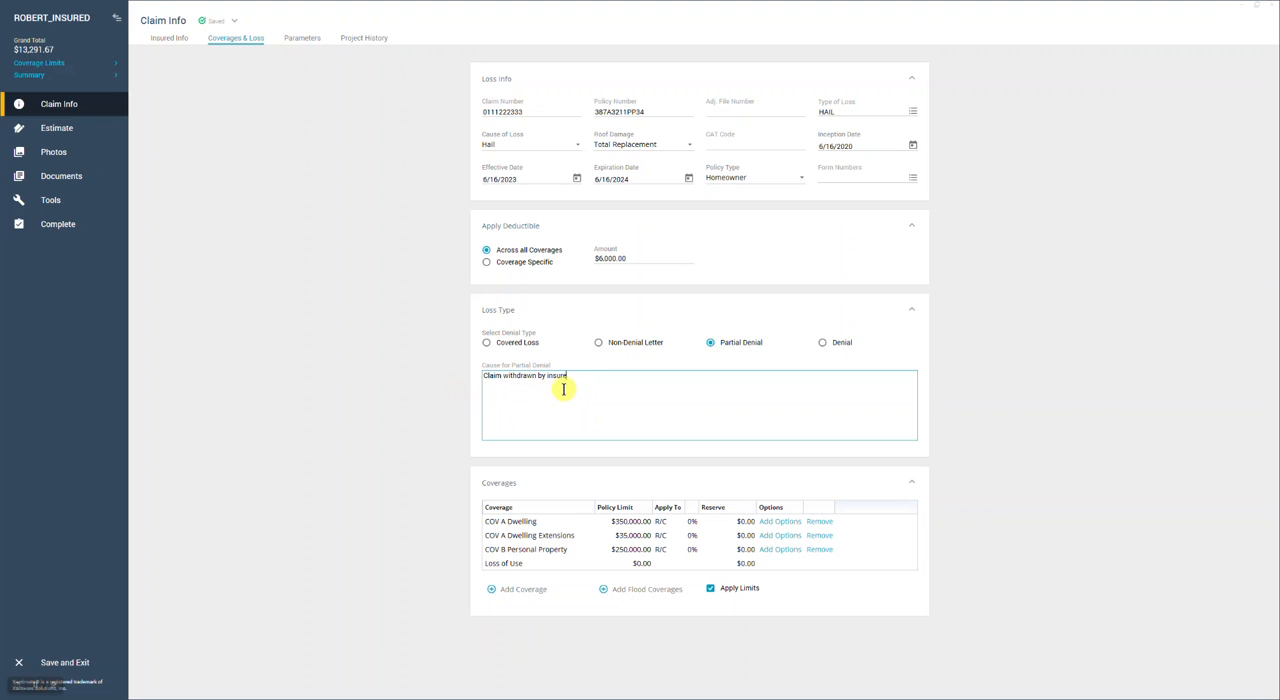
pyautogui.press('BackSpace')
pyautogui.press('BackSpace')
pyautogui.press('BackSpace')
pyautogui.press('BackSpace')
pyautogui.press('BackSpace')
pyautogui.press('BackSpace')
pyautogui.press('BackSpace')
pyautogui.press('BackSpace')
pyautogui.press('BackSpace')
pyautogui.press('BackSpace')
pyautogui.press('BackSpace')
pyautogui.press('BackSpace')
pyautogui.press('BackSpace')
pyautogui.press('BackSpace')
pyautogui.press('BackSpace')
pyautogui.press('BackSpace')
pyautogui.press('BackSpace')
pyautogui.click(518, 385)
pyautogui.write('No coverage for ground water in kitchen')
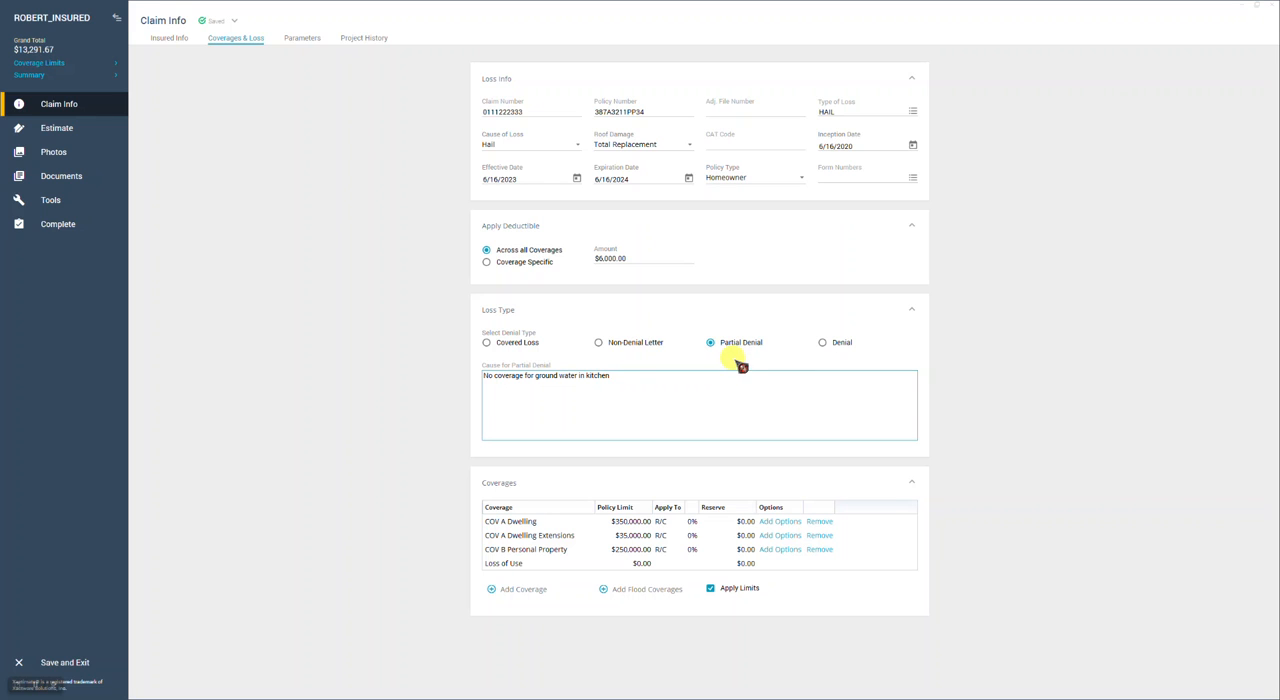
# Set the loss type to Denial and clear the cause for denial text
pyautogui.click(824, 342)
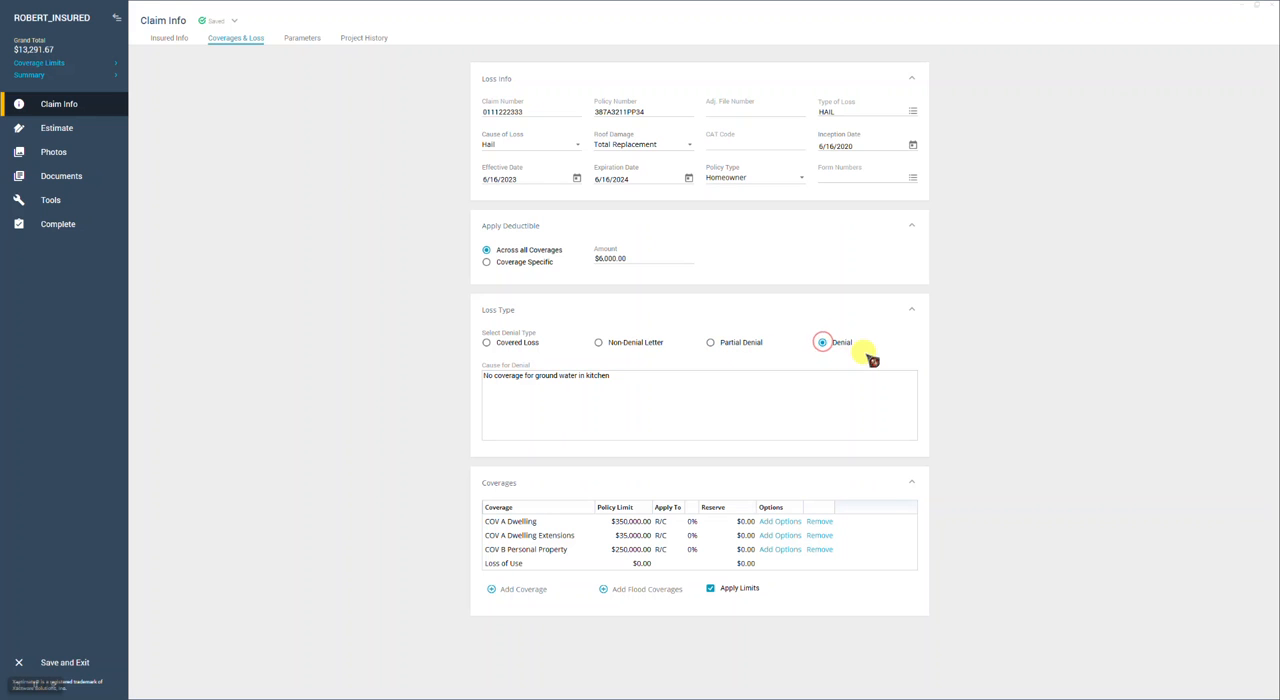
pyautogui.moveTo(646, 374); pyautogui.dragTo(484, 390)
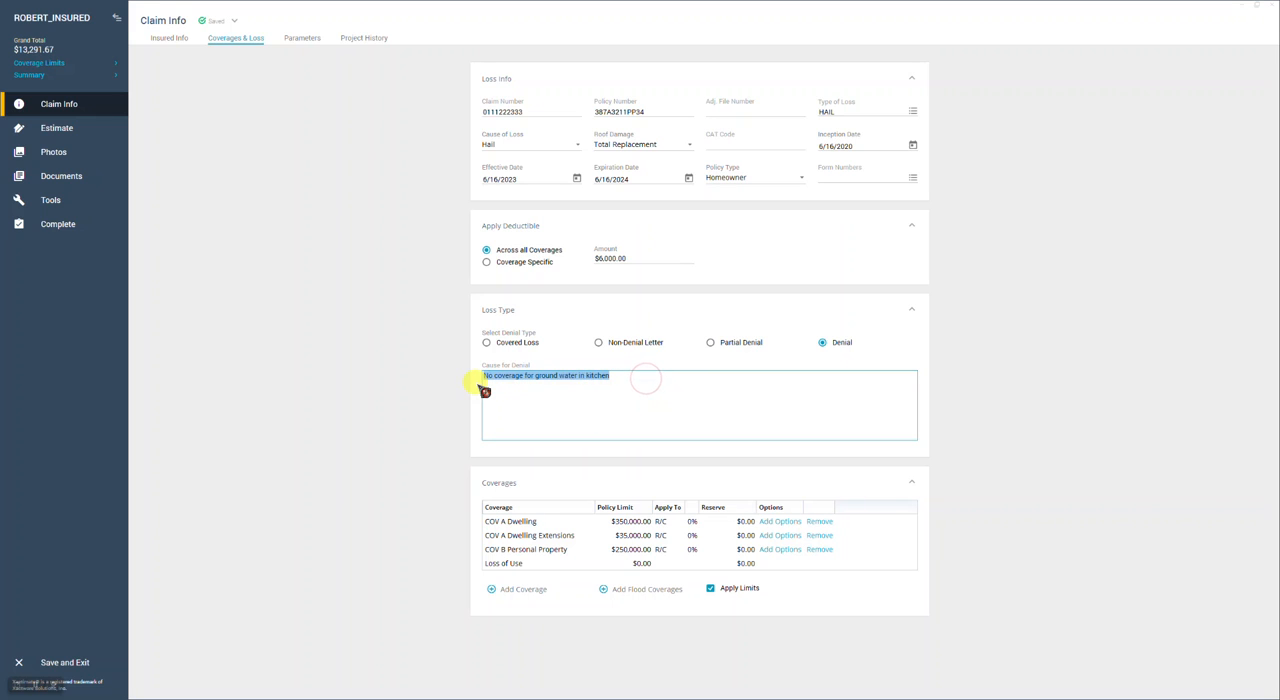
pyautogui.press('BackSpace')
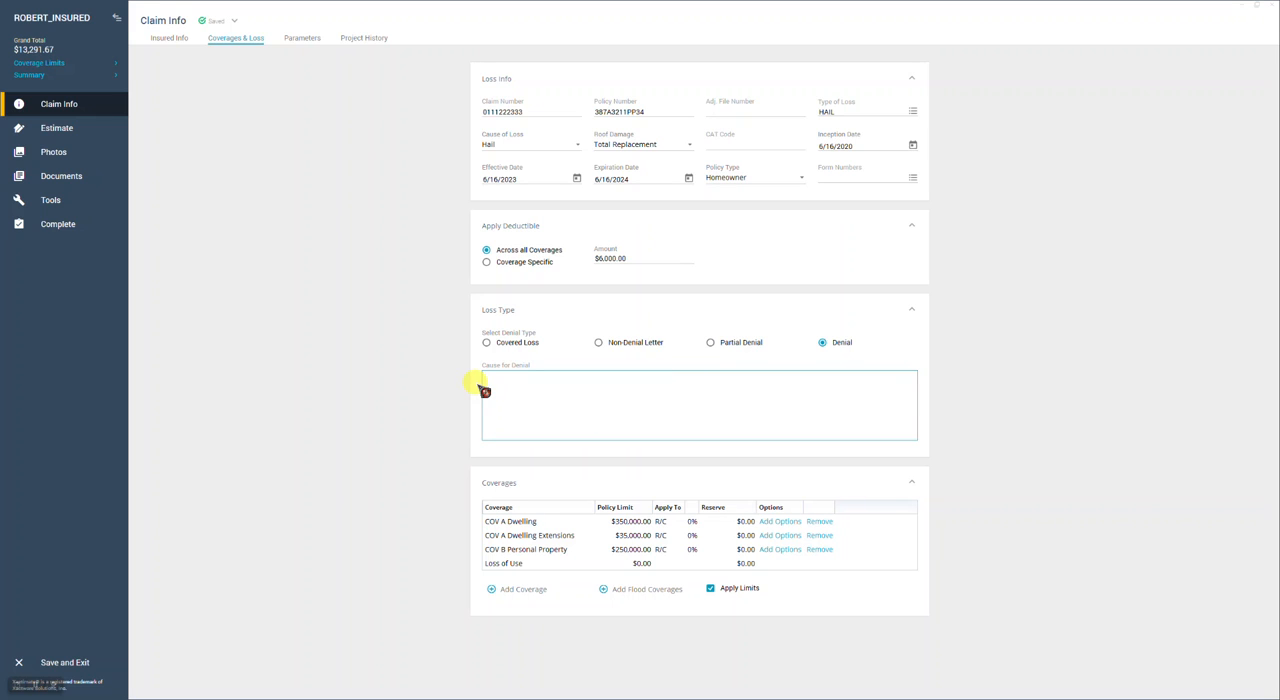